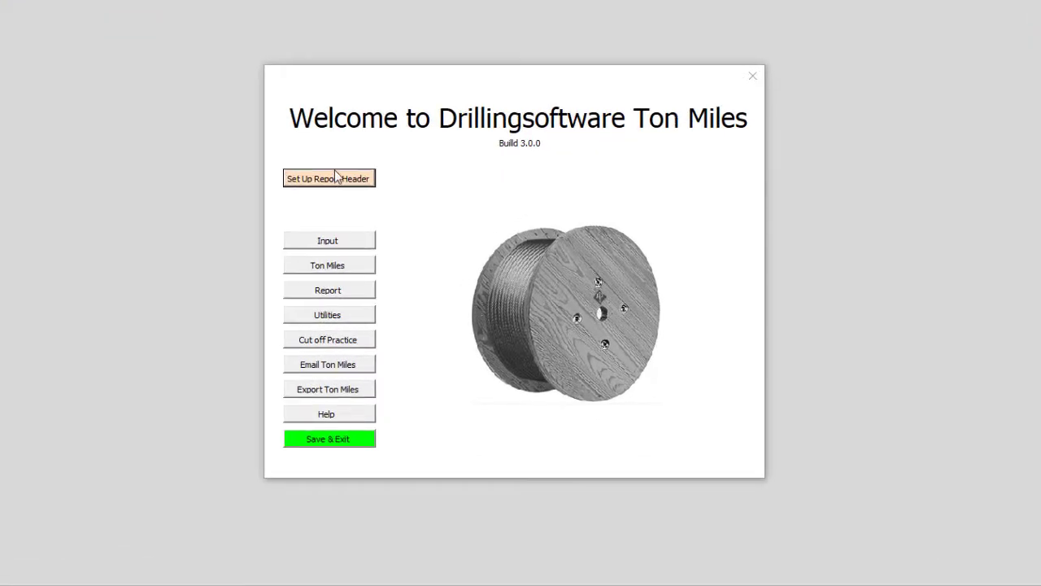
# Check the report header details, then bring up the ton miles Input form
pyautogui.click(339, 180)
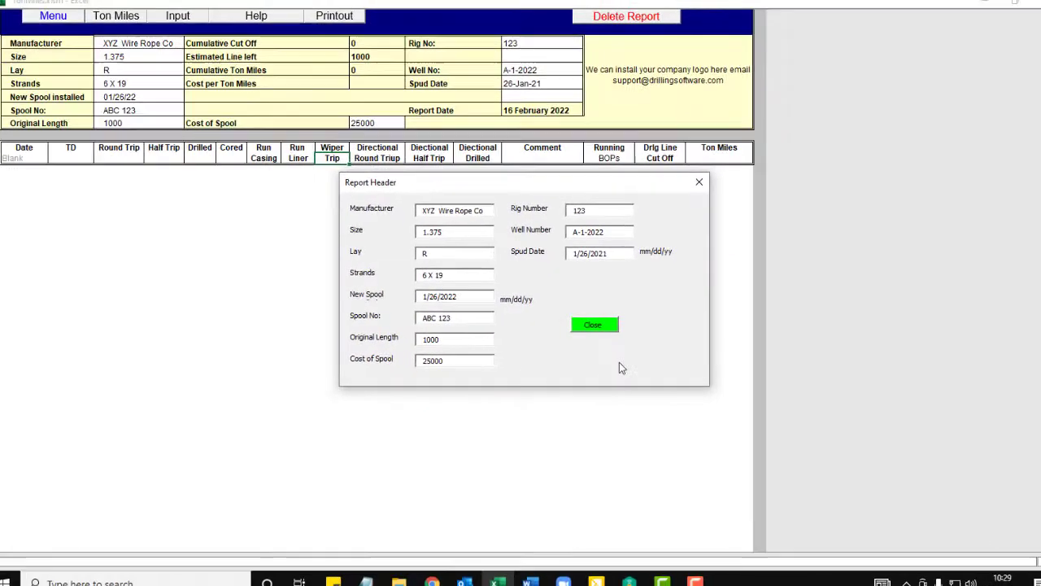
pyautogui.click(593, 323)
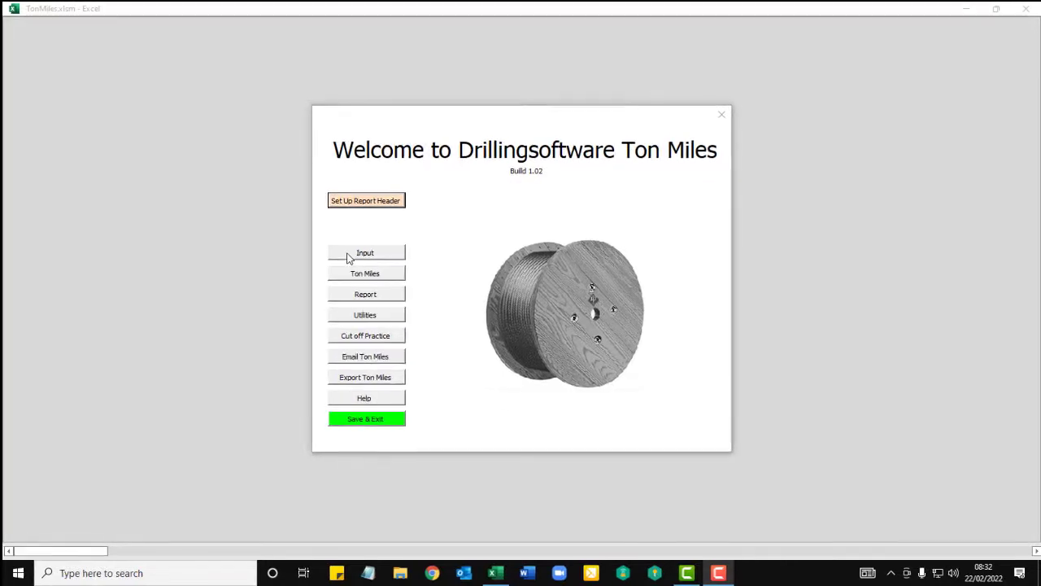
pyautogui.click(364, 262)
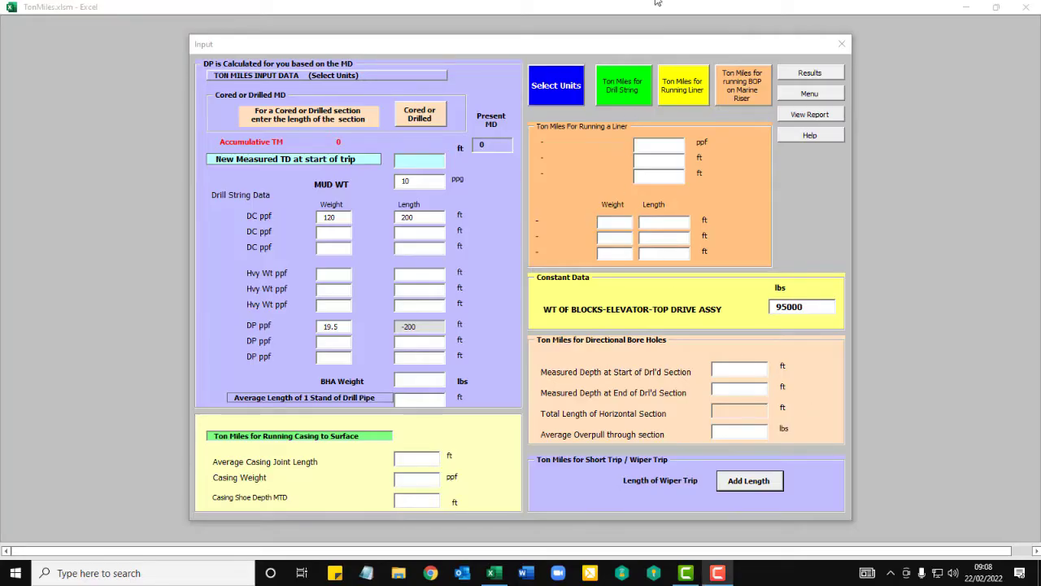
# Choose API units: feet for depth, lb/ft for pipe weight, ppg for mud, lbs for block weight
pyautogui.click(556, 91)
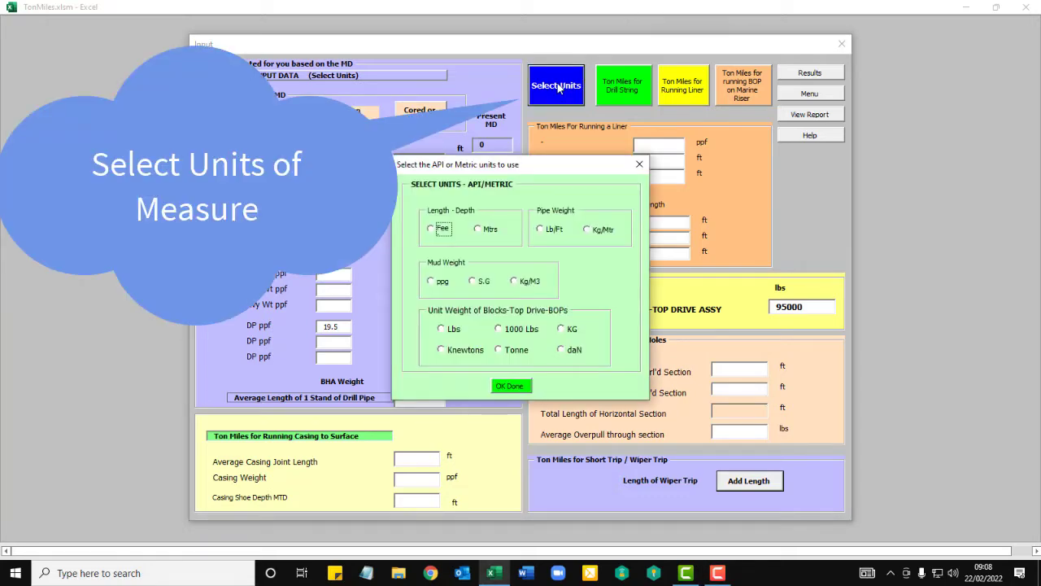
pyautogui.click(431, 229)
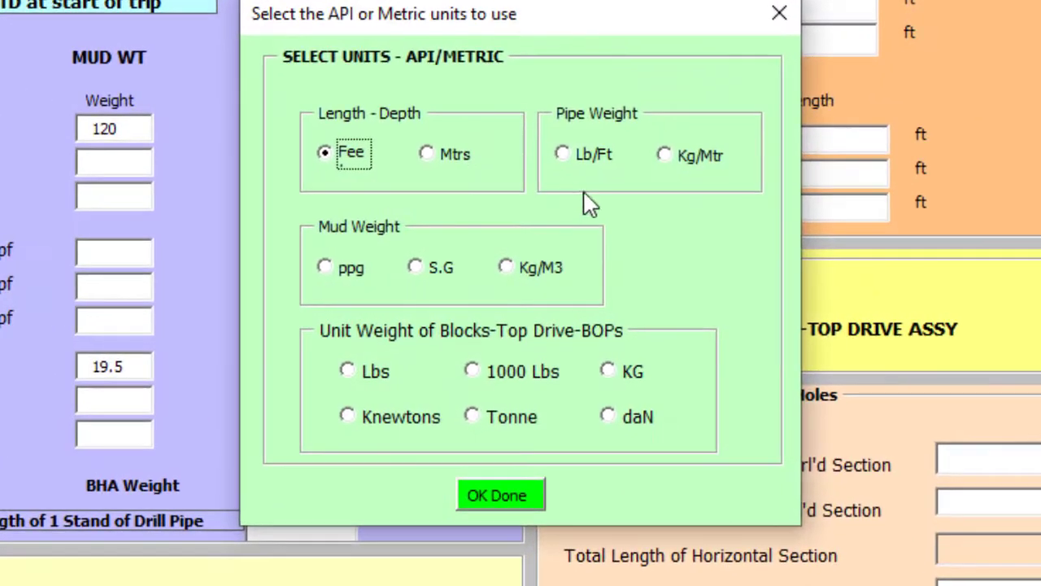
pyautogui.click(567, 156)
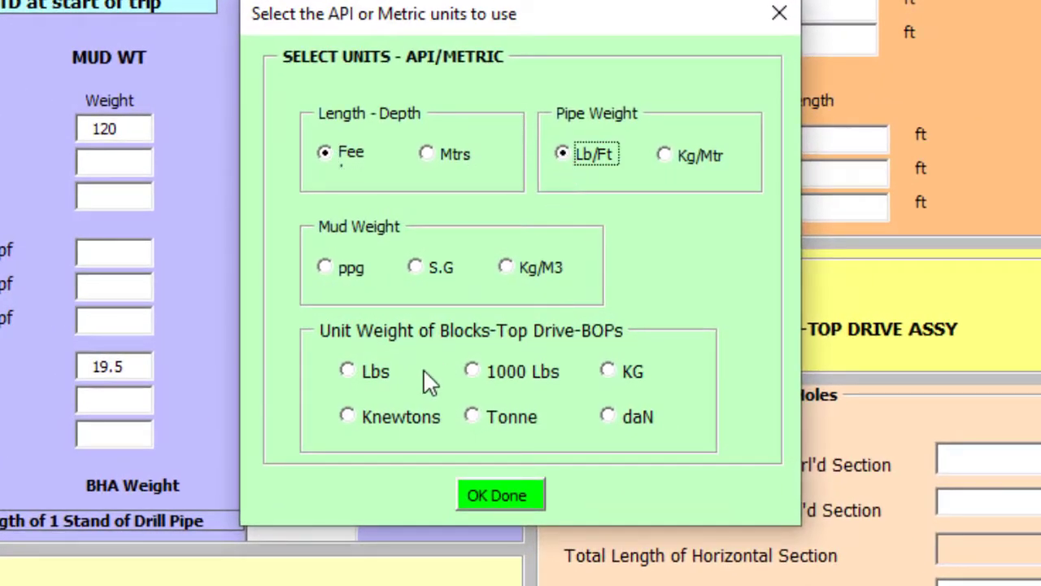
pyautogui.click(328, 268)
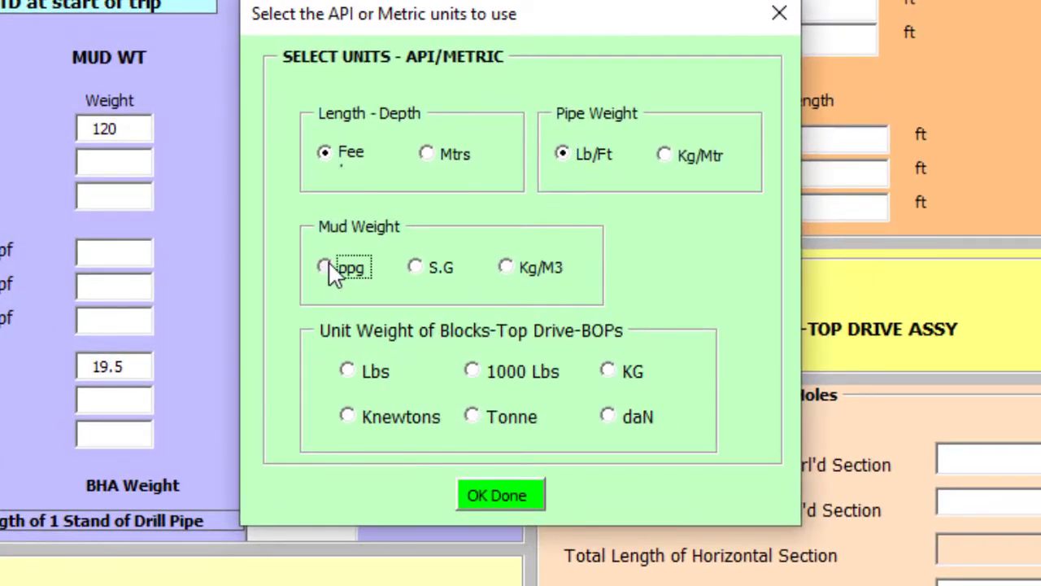
pyautogui.click(348, 371)
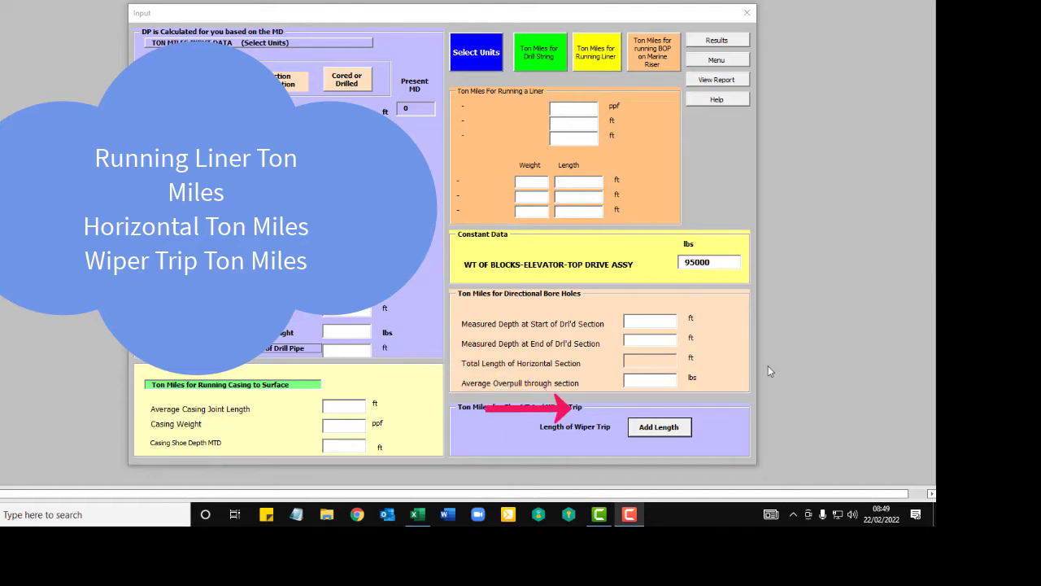
# Confirm the units and return to the Input form with 10 ppg mud and 95000 lbs block weight
pyautogui.click(658, 429)
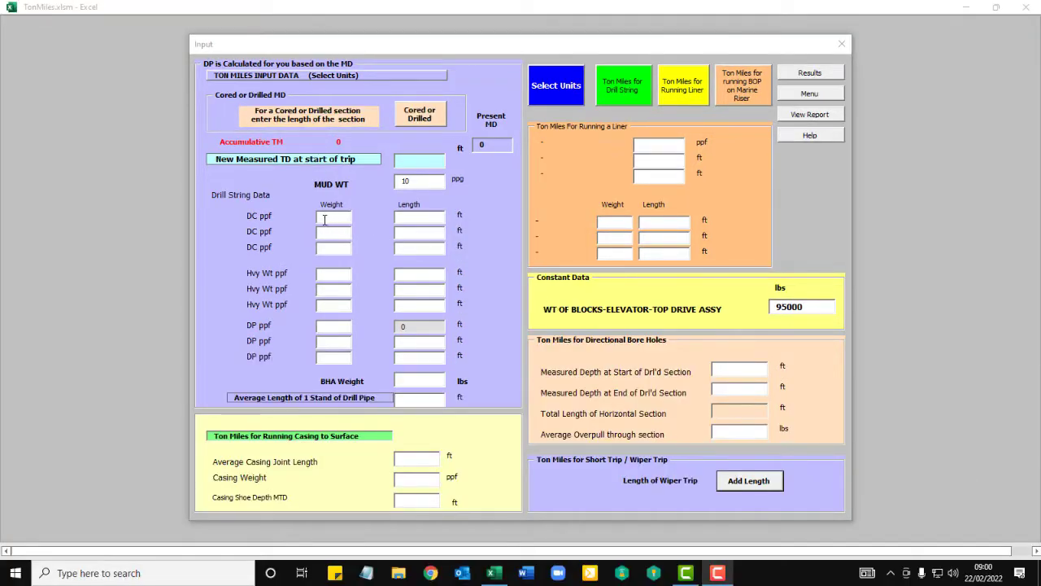
# Enter the 120 ppf drill collar weight and move on to the collar length field
pyautogui.click(325, 218)
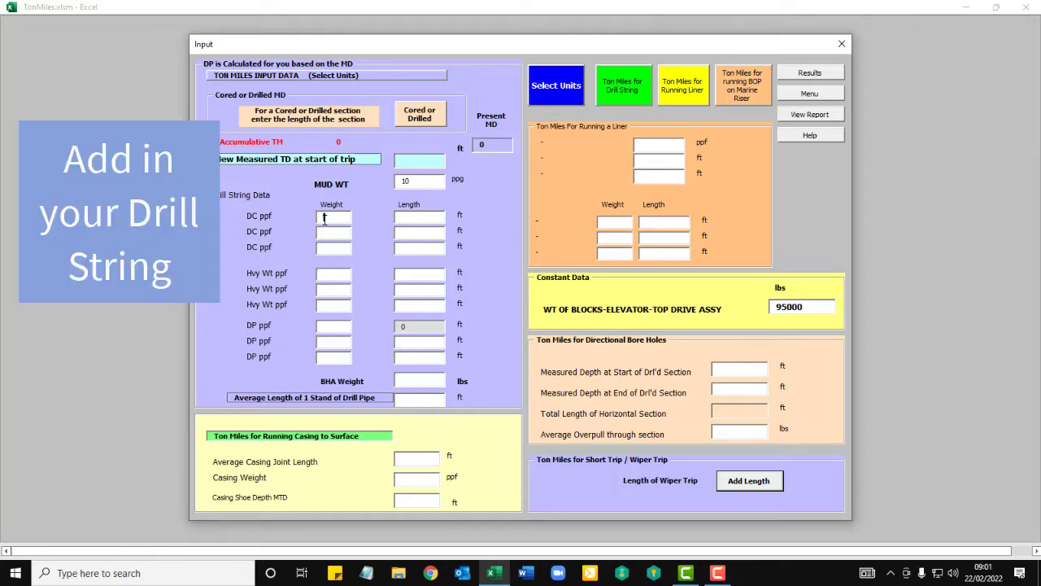
pyautogui.write('20')
pyautogui.press('Tab')
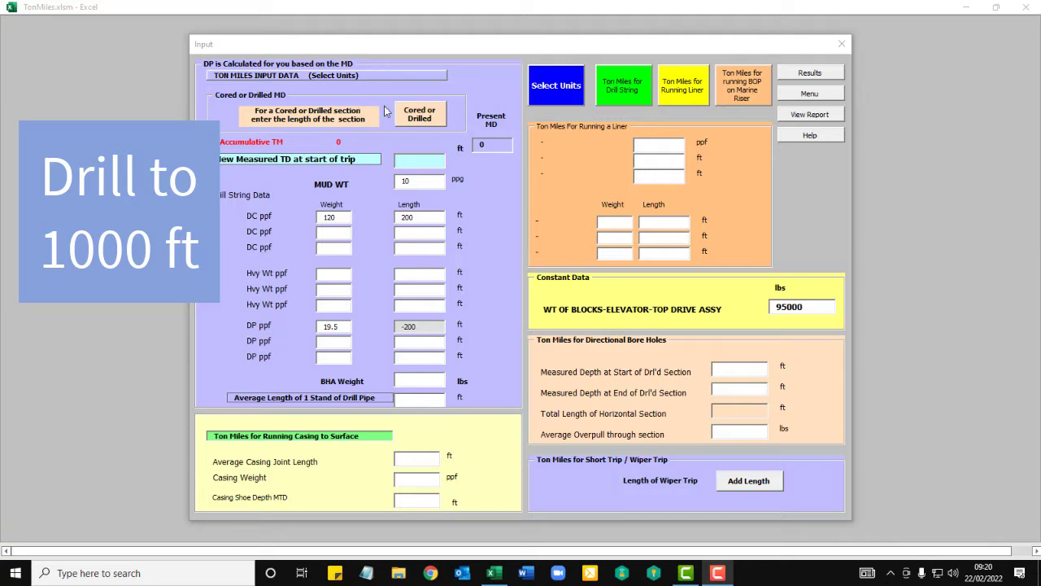
# Record drilling to a measured depth of 1000 ft, giving 21.67 ton miles drilled
pyautogui.click(415, 115)
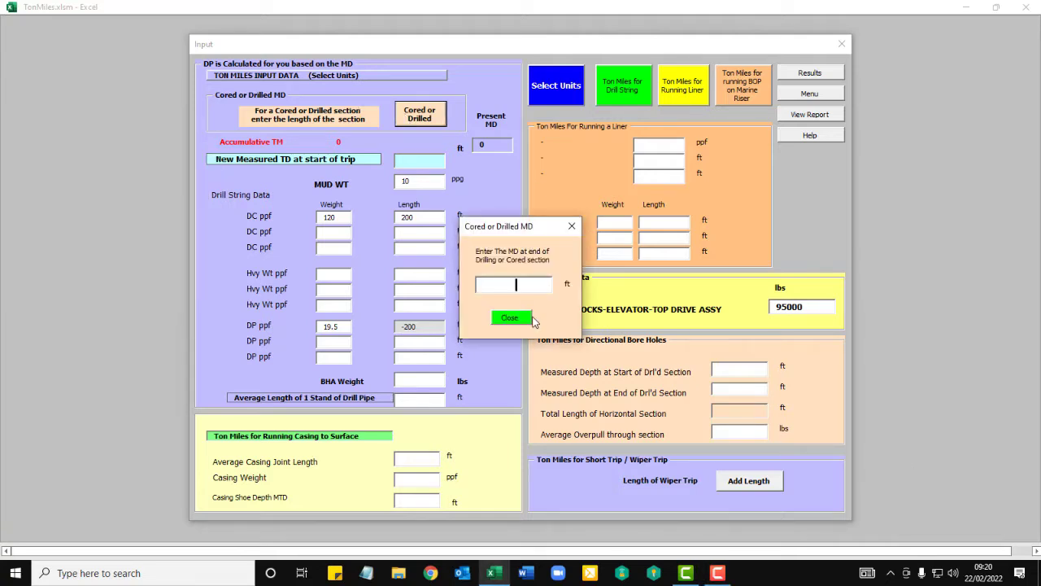
pyautogui.write('1000..')
pyautogui.press('BackSpace')
pyautogui.press('BackSpace')
pyautogui.press('Tab')
pyautogui.press('Return')
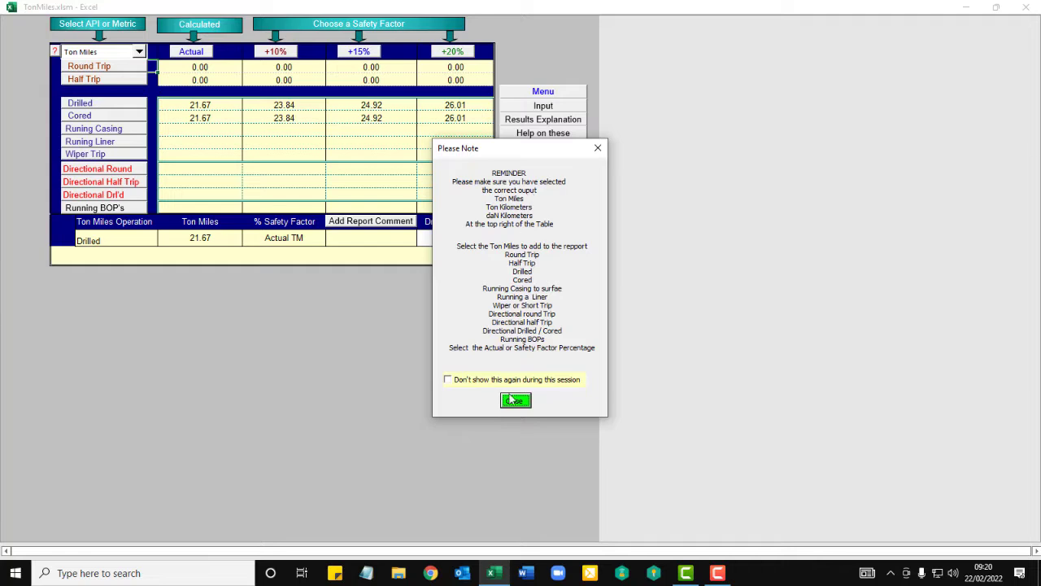
# Dismiss the reminder and help boxes, then select Drilled ton miles at the actual 21.67 value
pyautogui.click(517, 406)
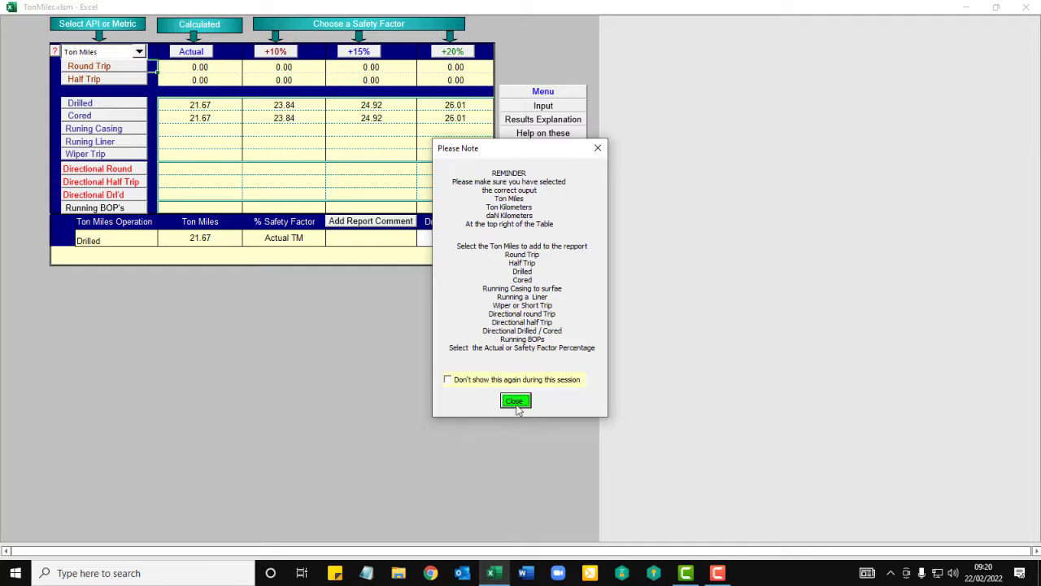
pyautogui.click(448, 380)
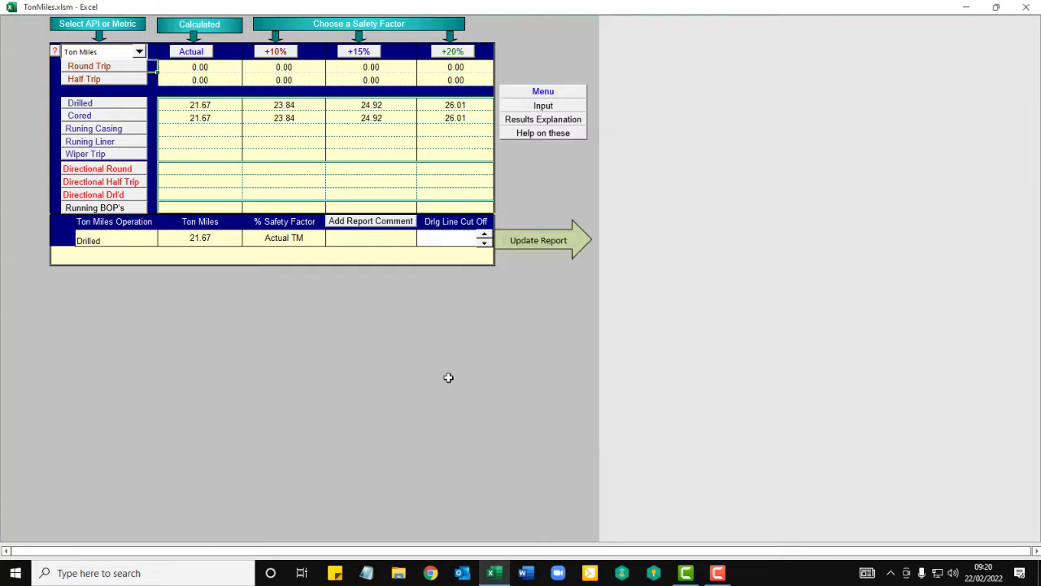
pyautogui.click(548, 132)
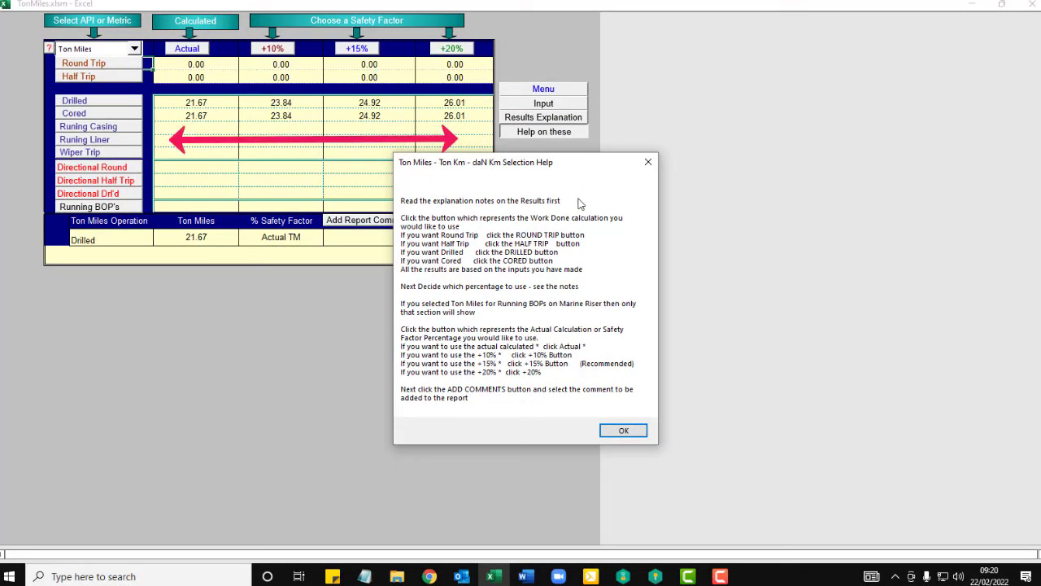
pyautogui.click(624, 429)
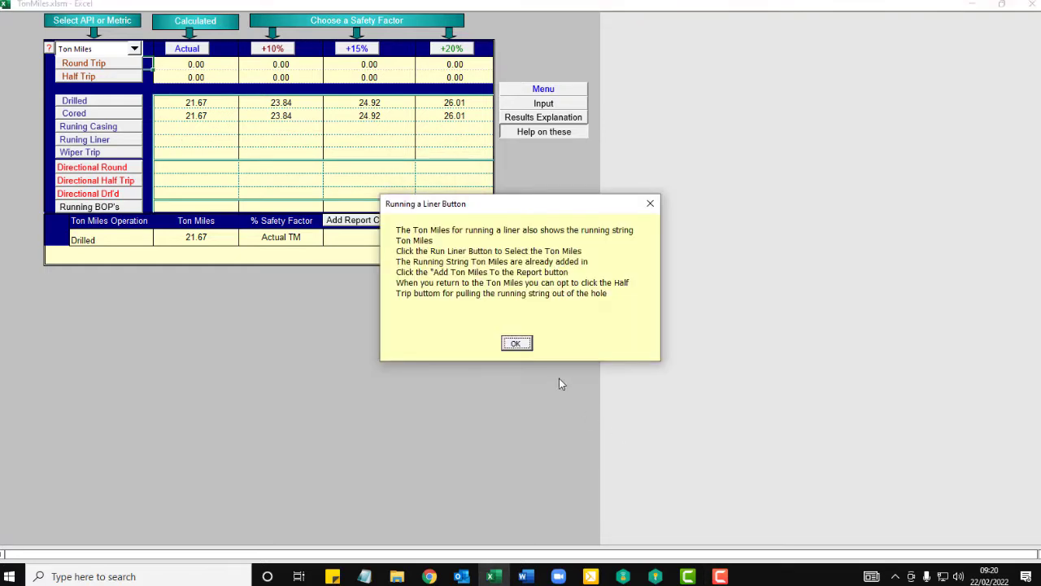
pyautogui.click(514, 343)
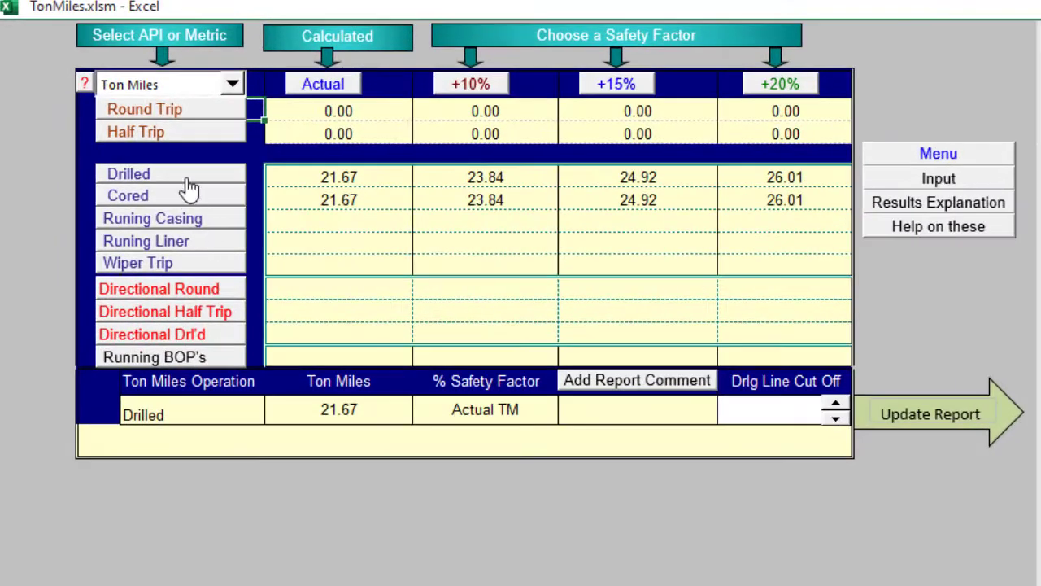
pyautogui.click(188, 177)
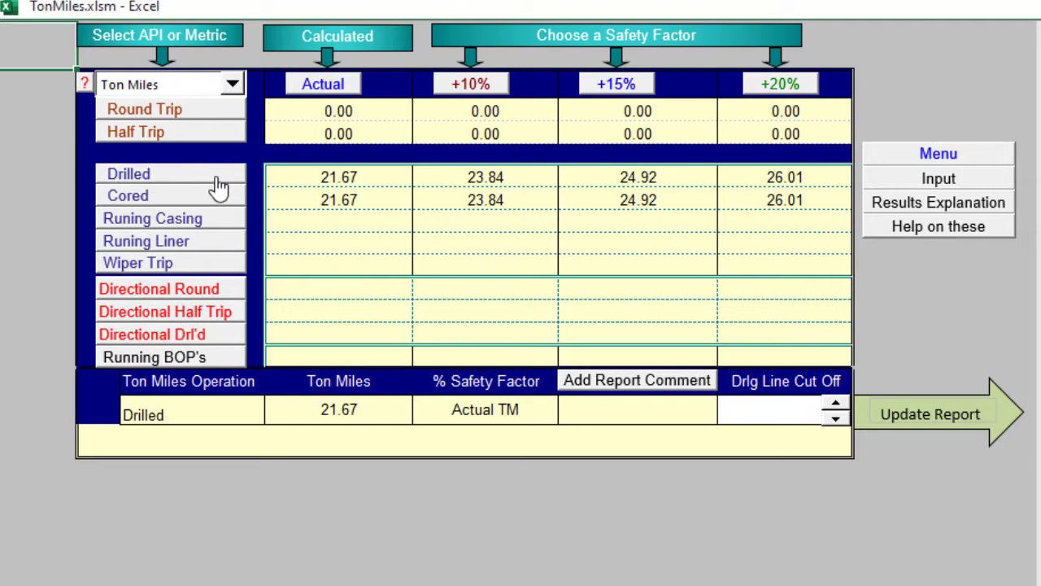
pyautogui.click(325, 94)
# Log the 1000 ft drilled entry of 21.67 ton miles with a New Spool comment
pyautogui.click(642, 383)
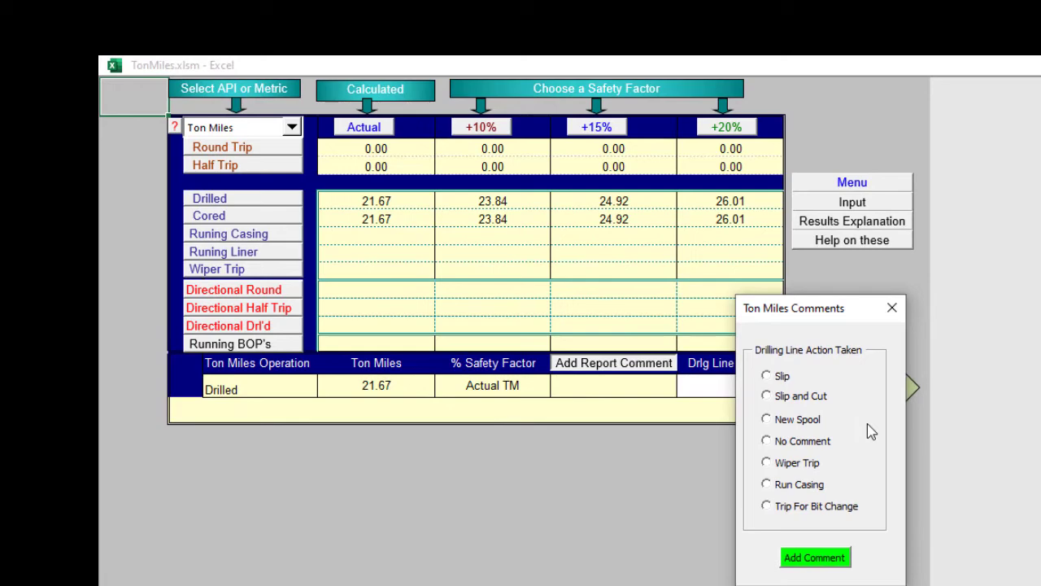
pyautogui.click(767, 419)
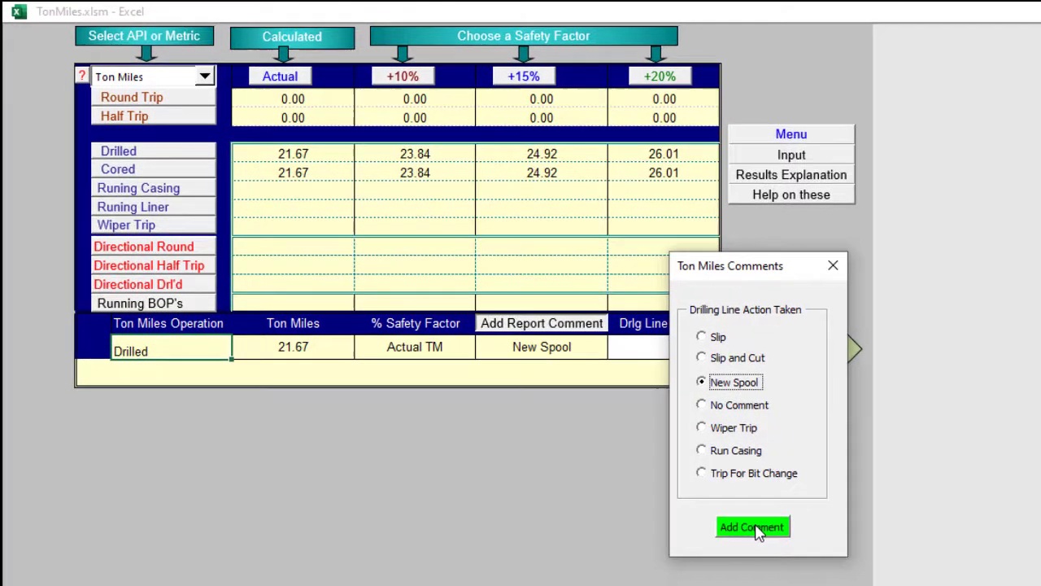
pyautogui.click(814, 557)
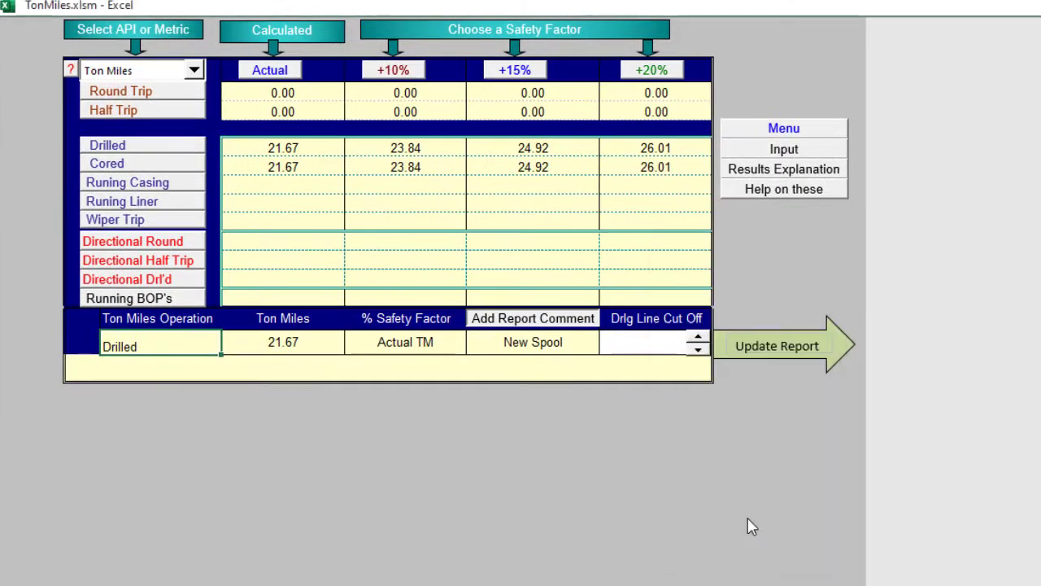
pyautogui.click(777, 348)
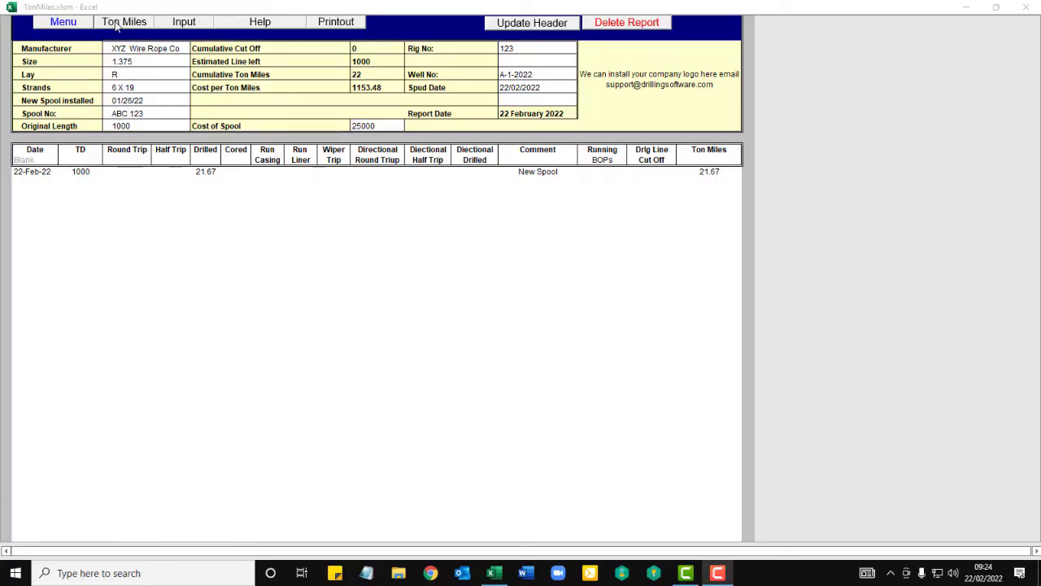
# Enter a 600 ft wiper trip length on the Input form
pyautogui.click(184, 26)
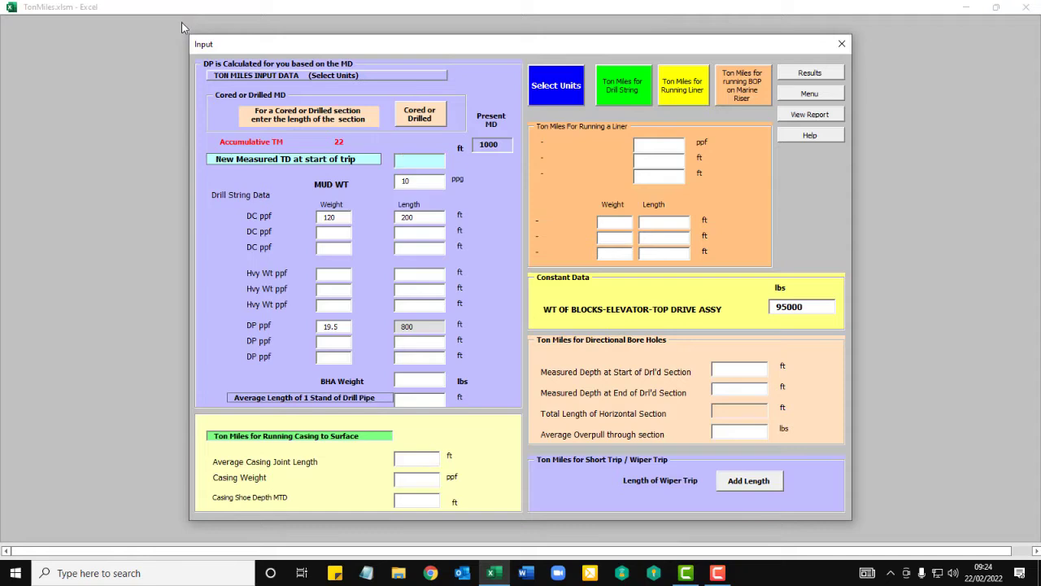
pyautogui.click(745, 484)
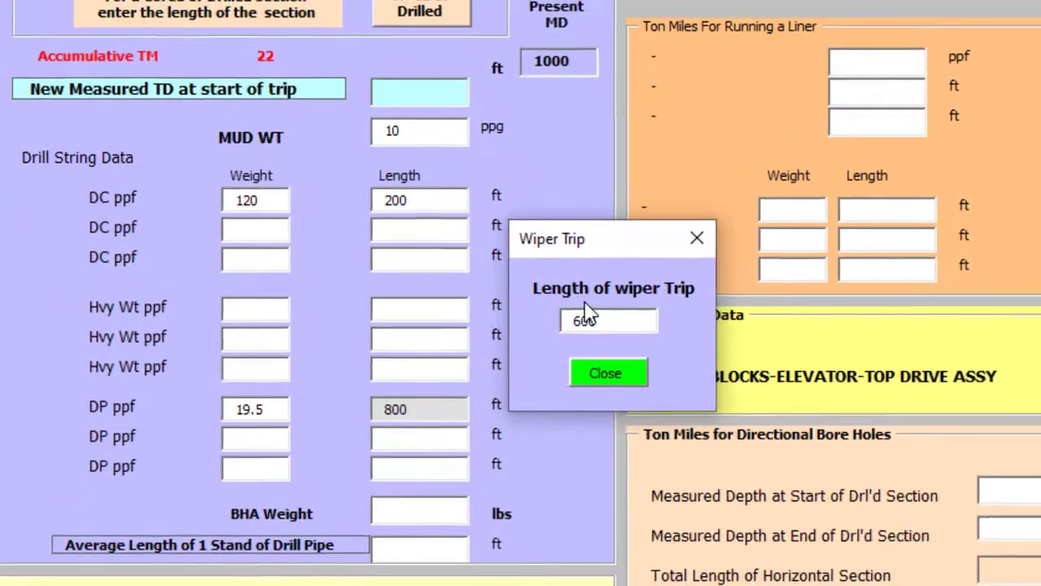
pyautogui.press('Return')
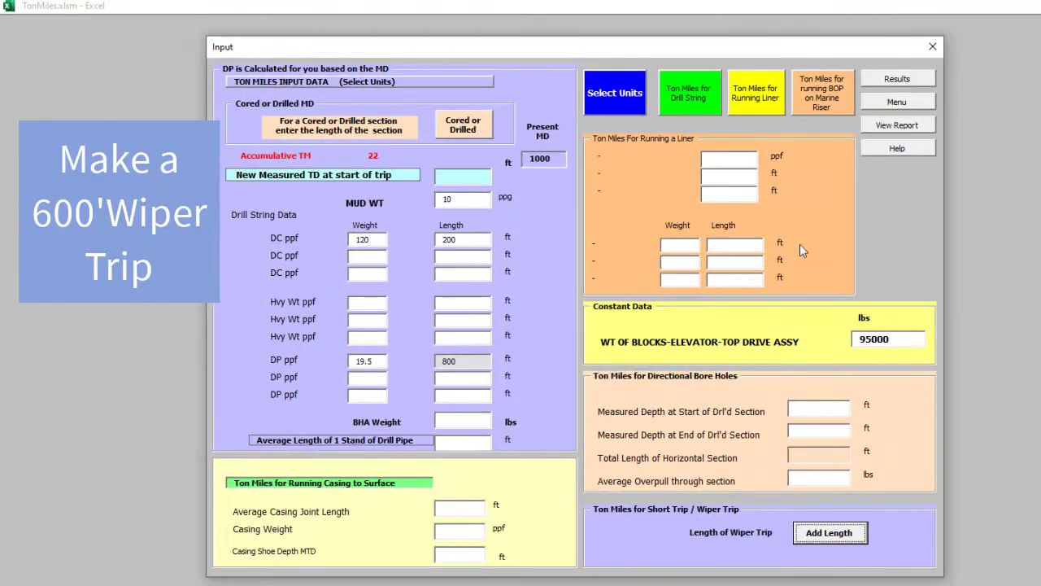
# Select the 57.39 Wiper Trip ton miles and add it to the report with a Wiper Trip comment
pyautogui.click(898, 77)
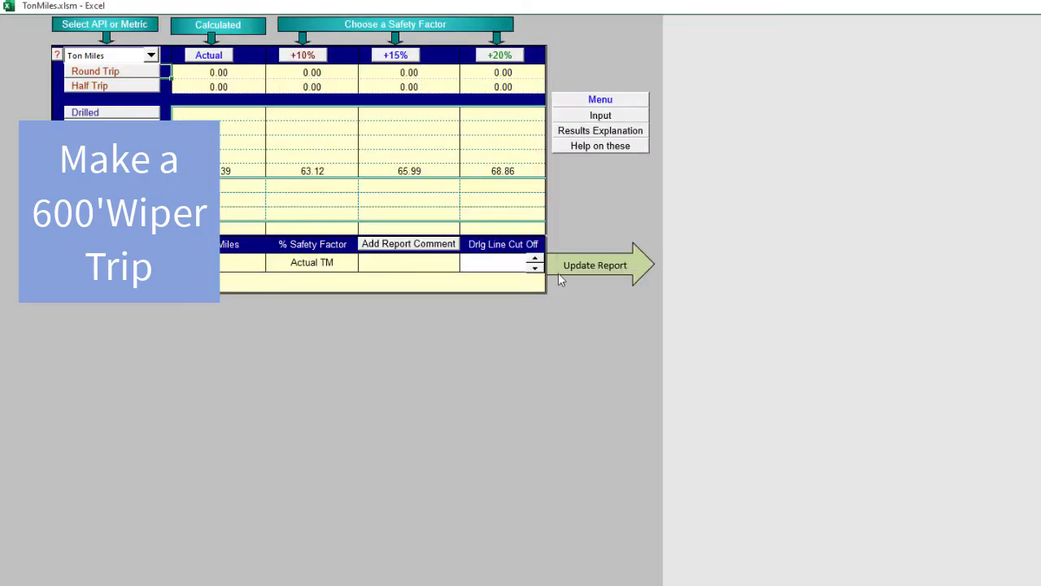
pyautogui.click(114, 173)
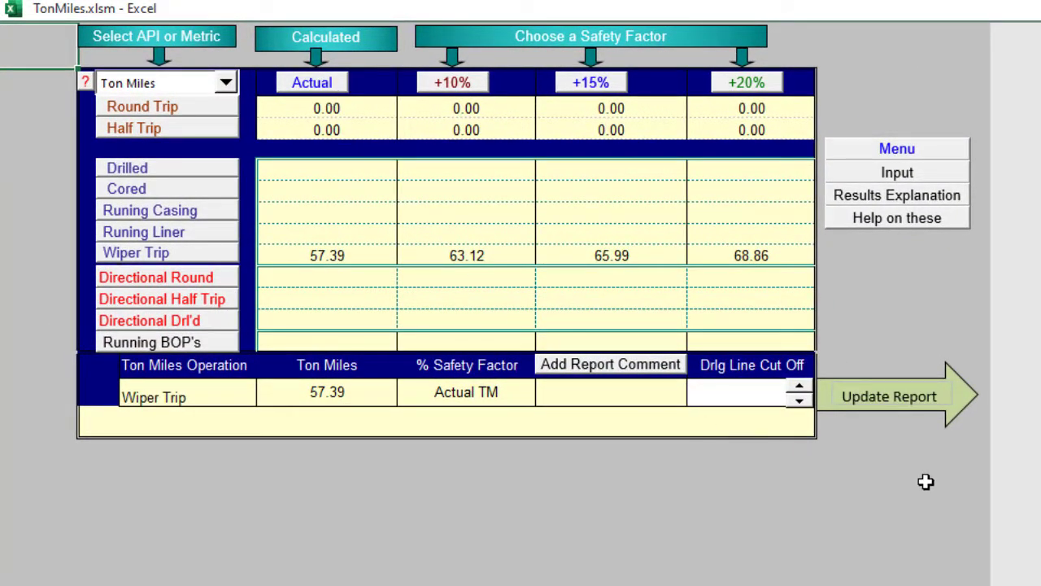
pyautogui.click(636, 367)
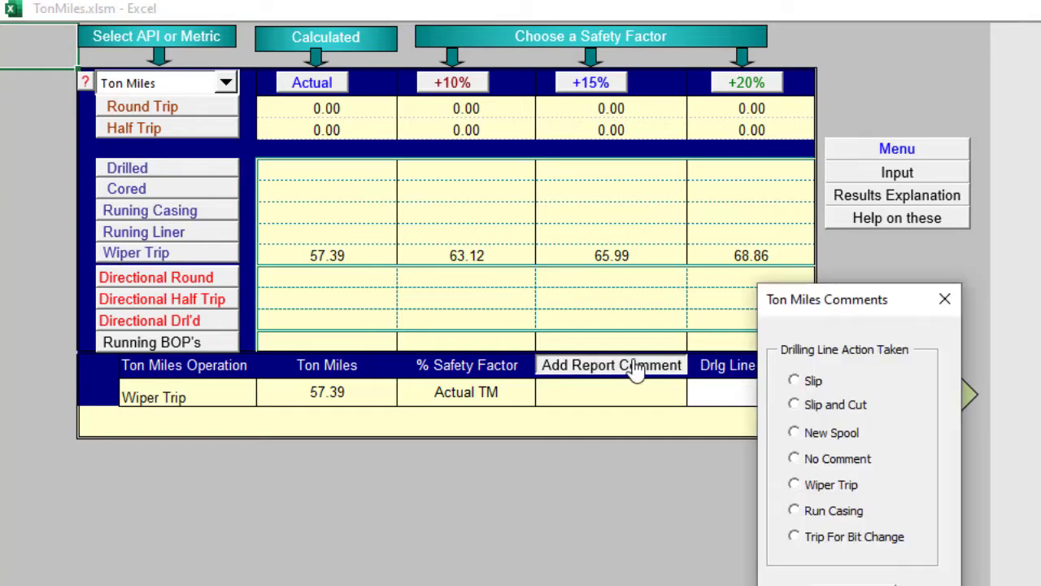
pyautogui.click(795, 484)
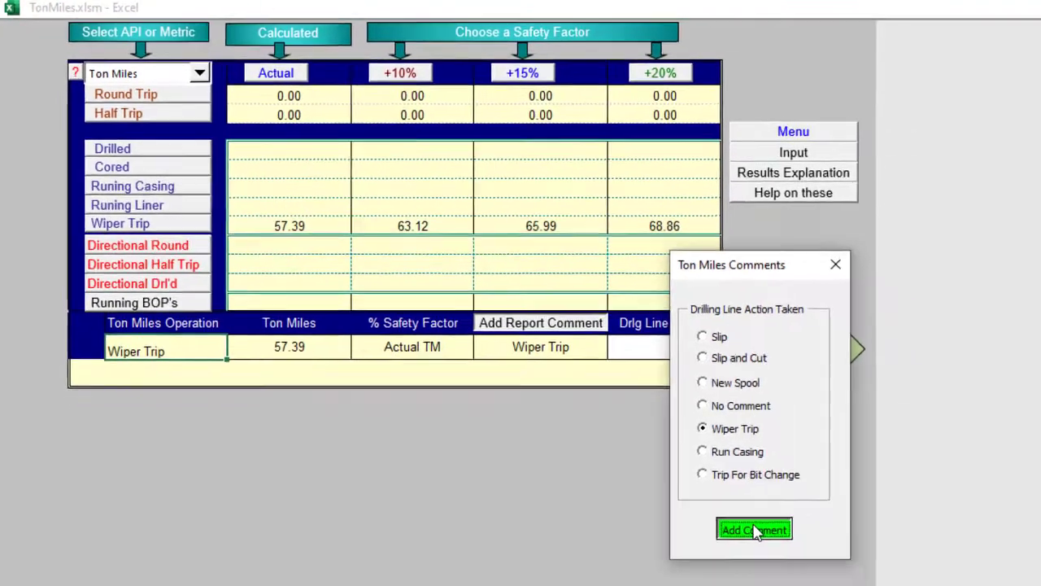
pyautogui.click(756, 530)
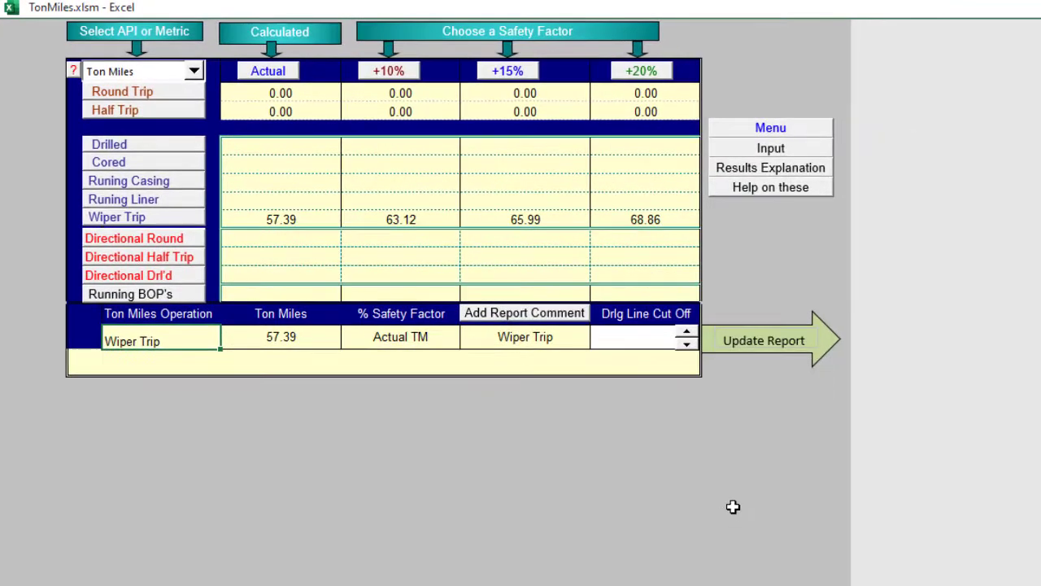
pyautogui.click(747, 343)
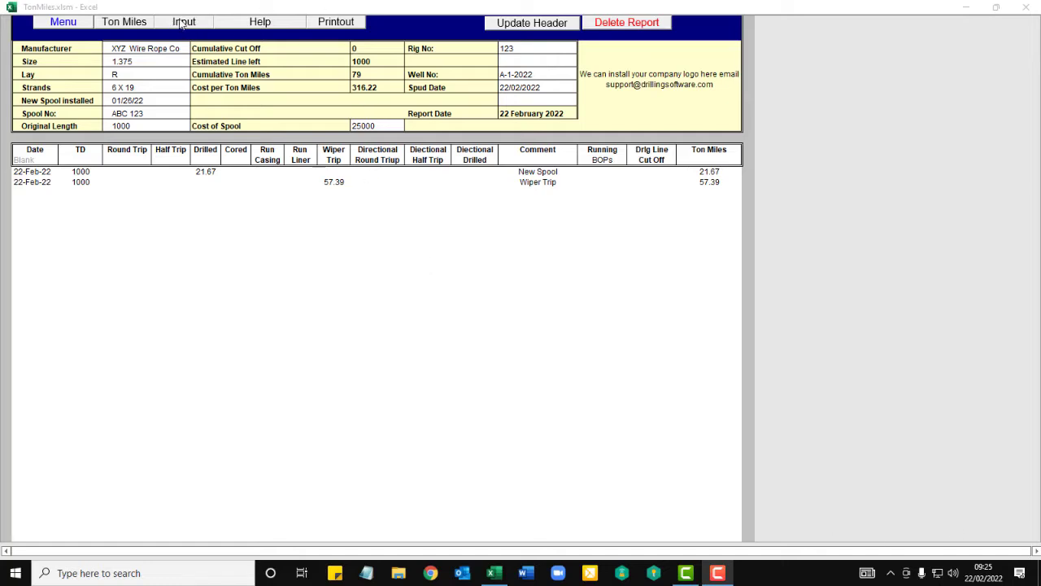
# Enter 40 ft casing joints, 106 ppf casing weight and 1000 ft shoe depth, then show results
pyautogui.click(183, 25)
pyautogui.click(182, 23)
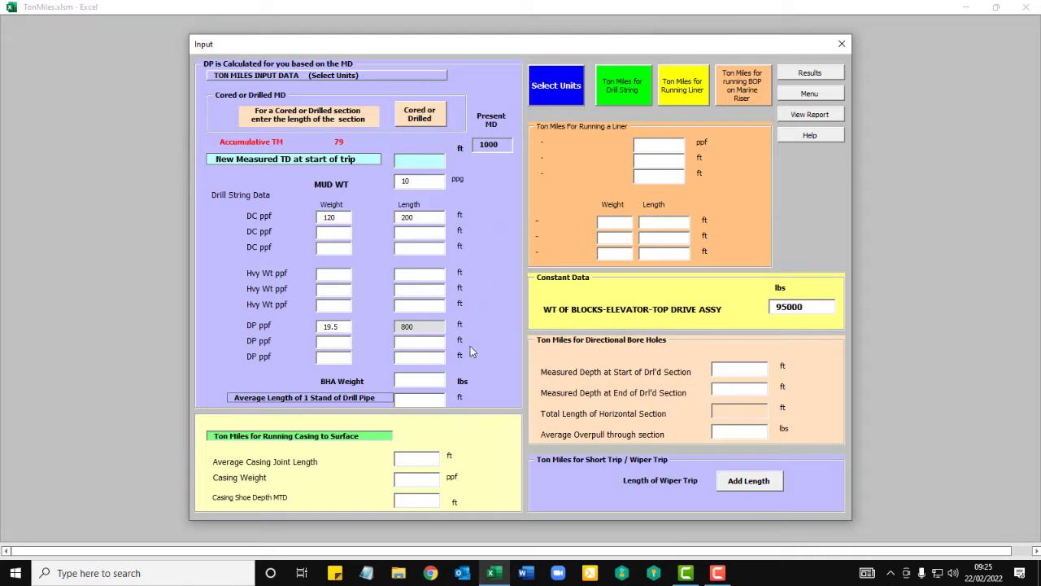
pyautogui.click(409, 459)
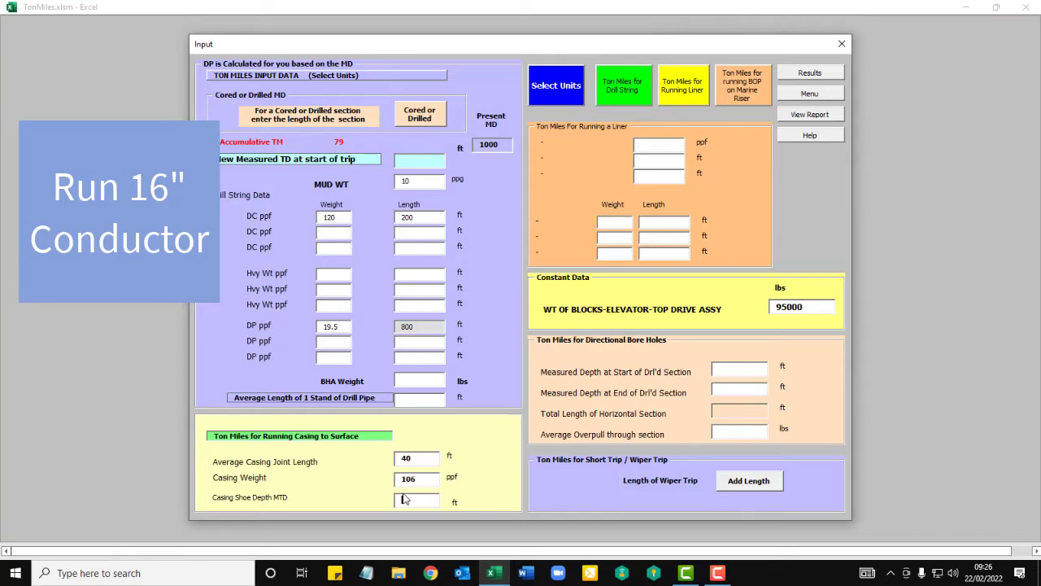
pyautogui.click(404, 499)
pyautogui.write('1000')
pyautogui.click(811, 71)
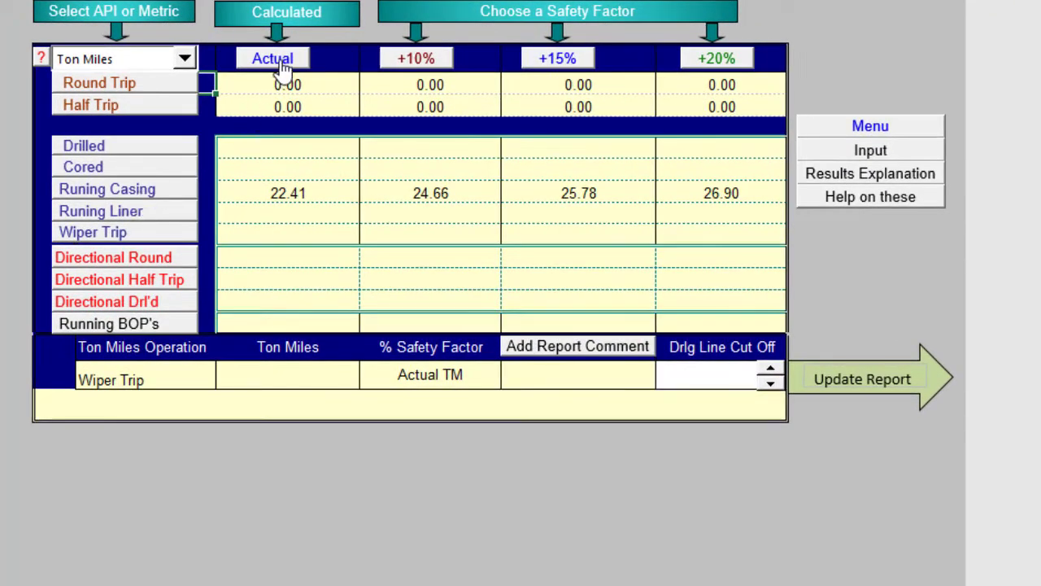
# Log the actual 22.41 ton miles as Run Casing, bringing cumulative ton miles to 101
pyautogui.click(277, 65)
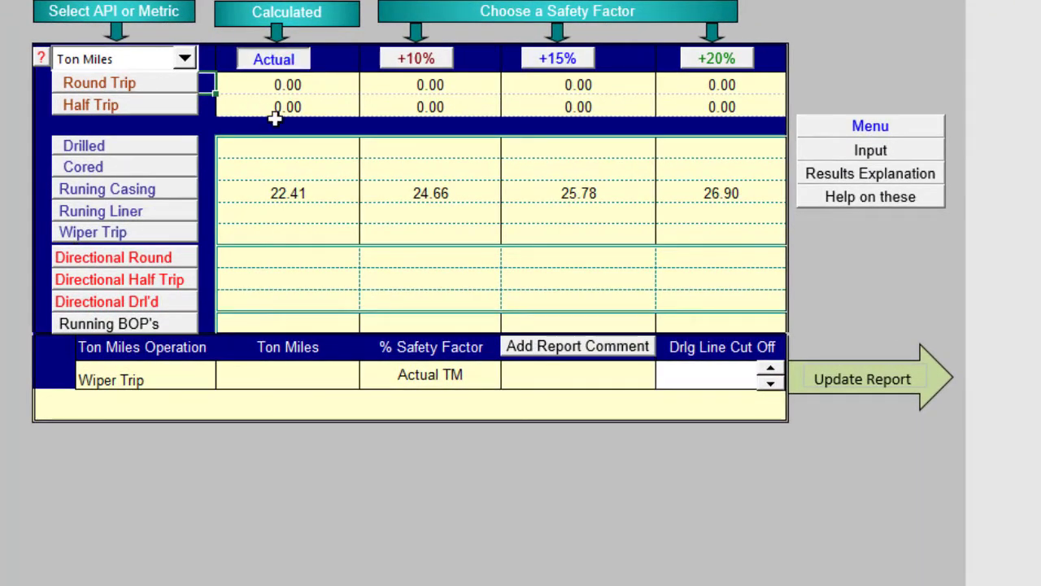
pyautogui.click(166, 189)
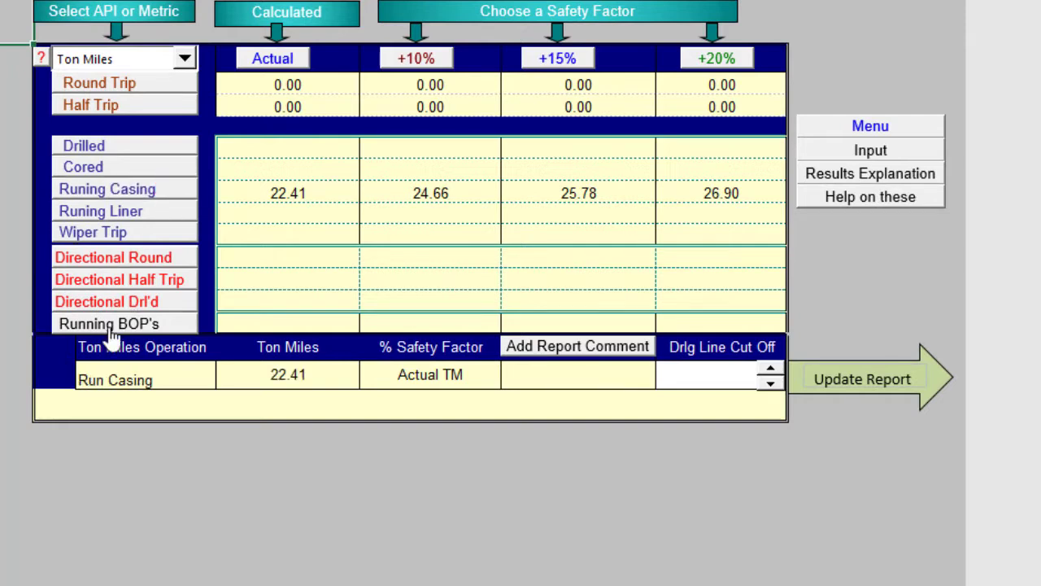
pyautogui.click(869, 379)
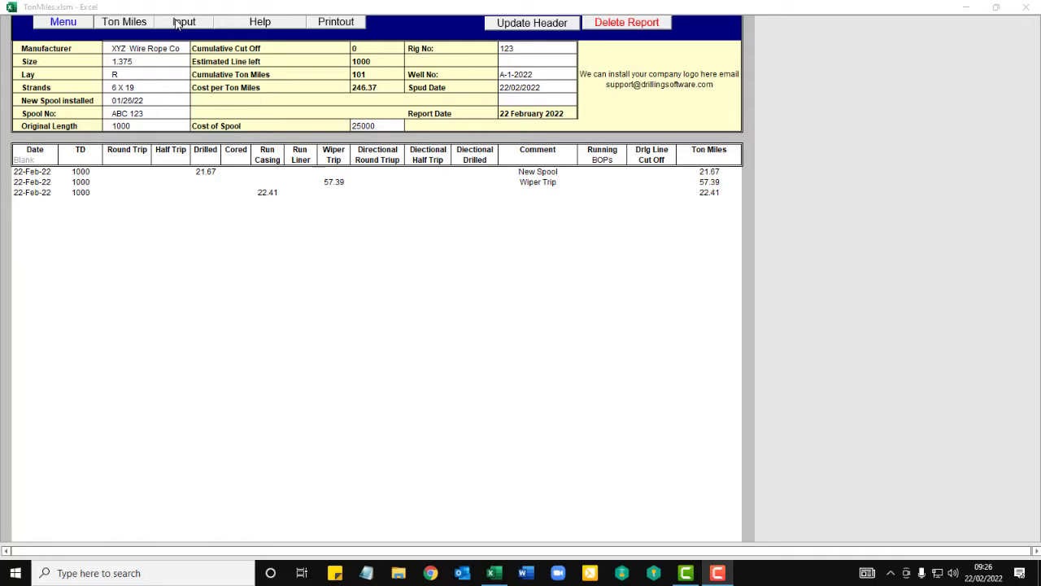
# Compute trip ton miles for a 2000 ft TD: 84.68 round trip and 42.34 half trip
pyautogui.click(176, 23)
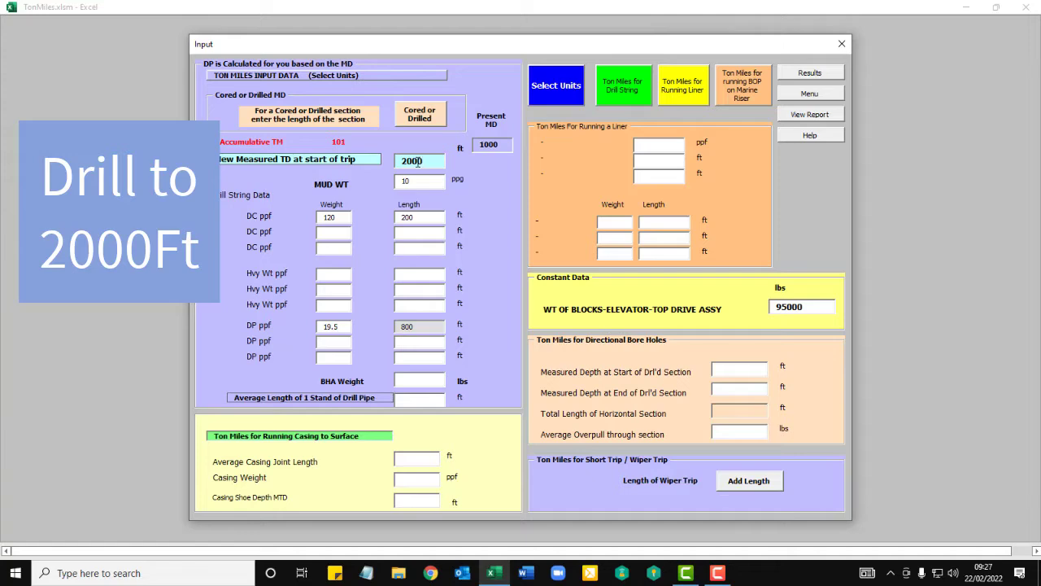
pyautogui.click(802, 72)
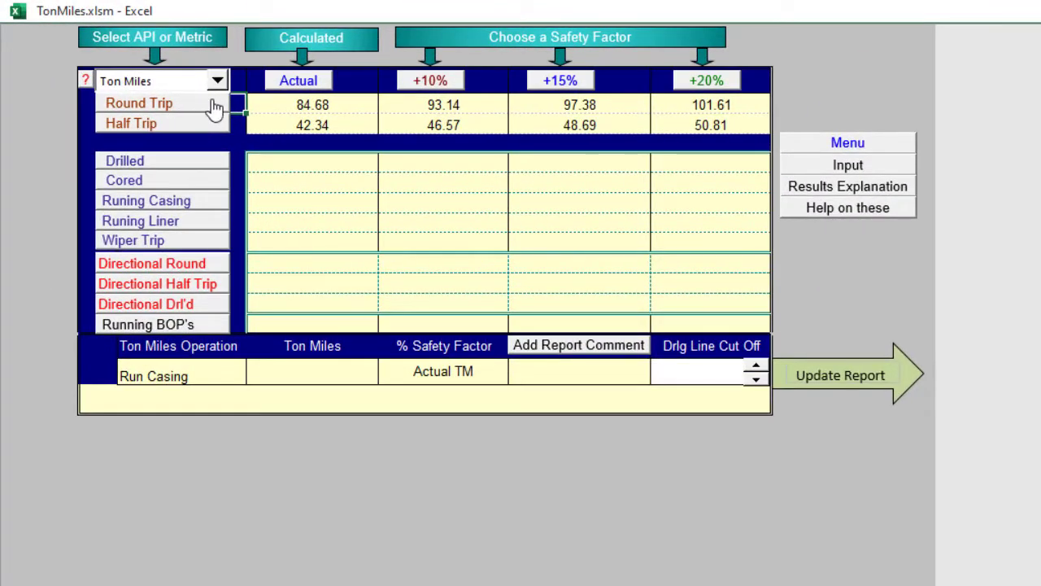
# Add a Round Trip row at TD 2000 with a Bit Change comment, bringing cumulative to 186
pyautogui.click(213, 107)
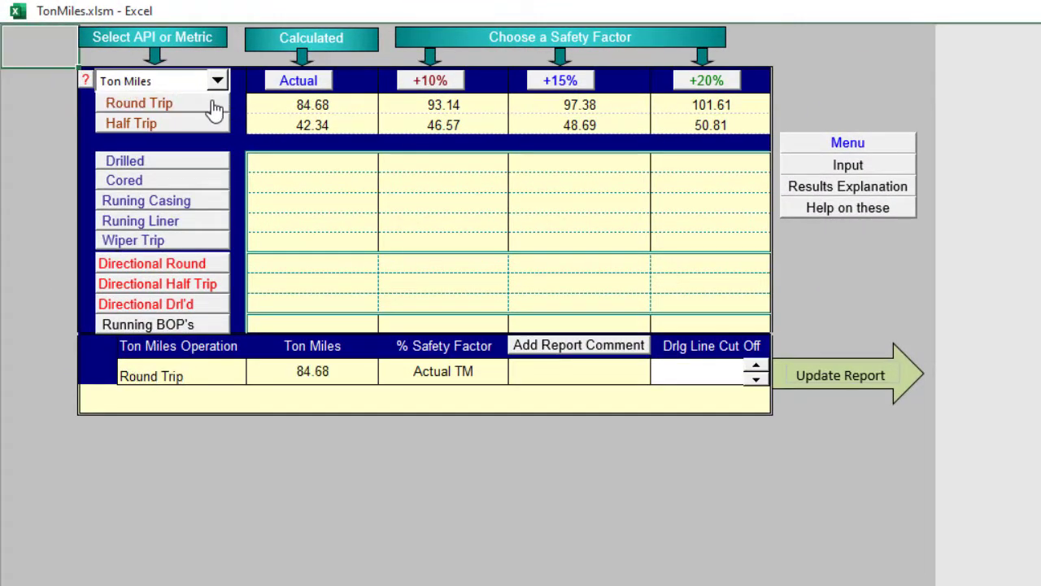
pyautogui.click(611, 348)
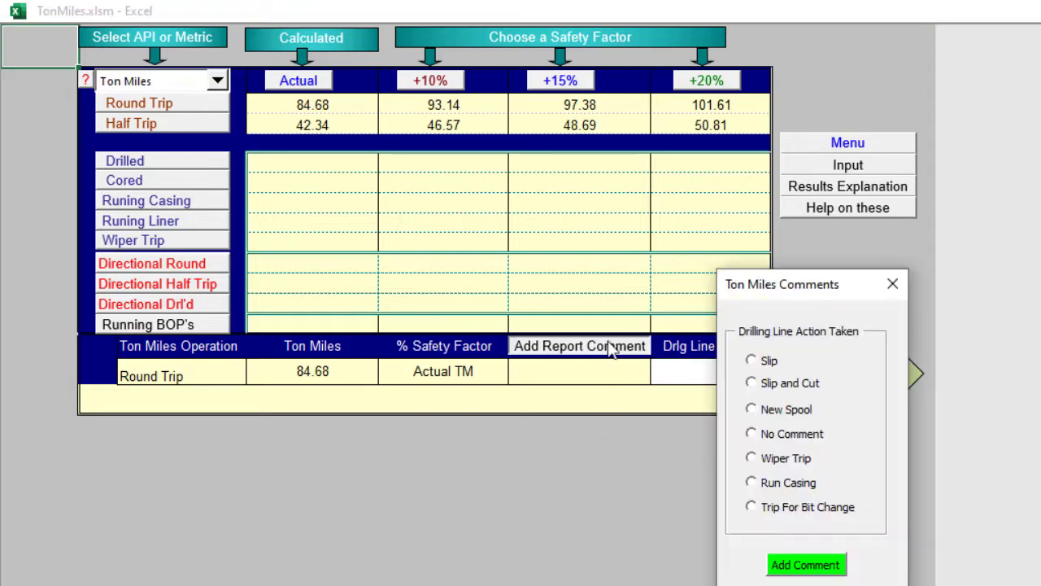
pyautogui.click(755, 510)
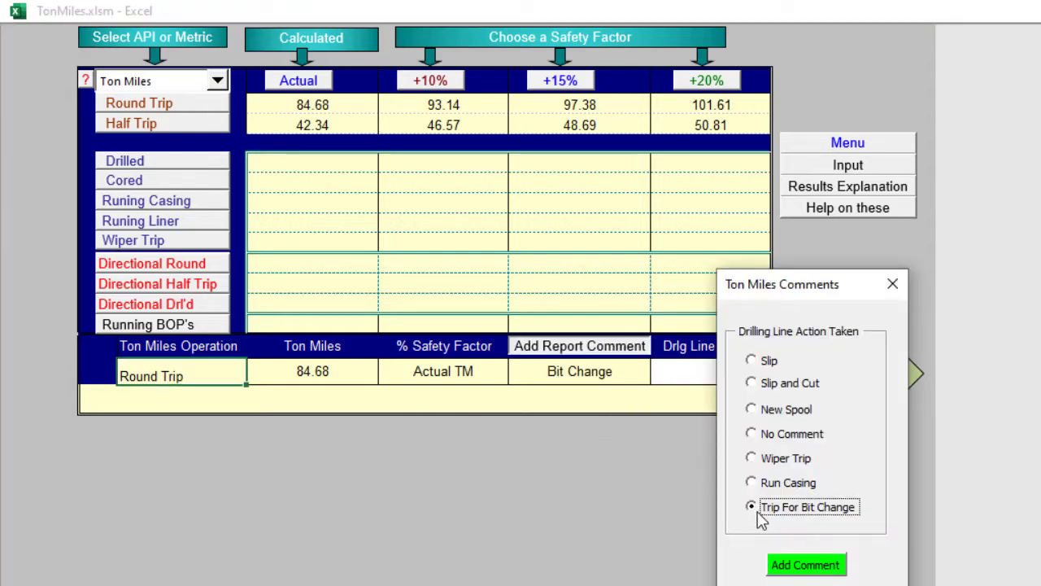
pyautogui.click(822, 567)
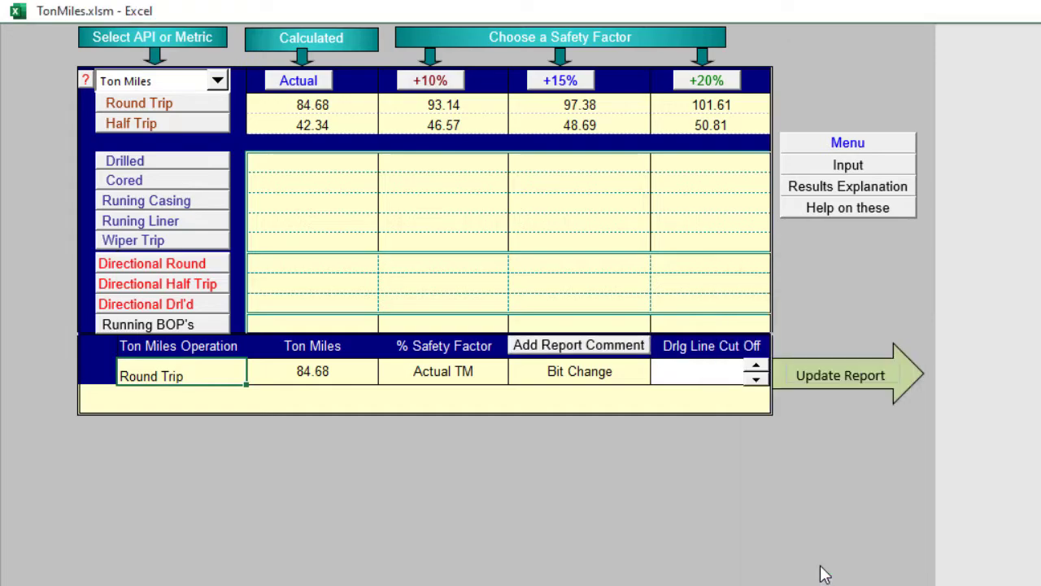
pyautogui.click(856, 379)
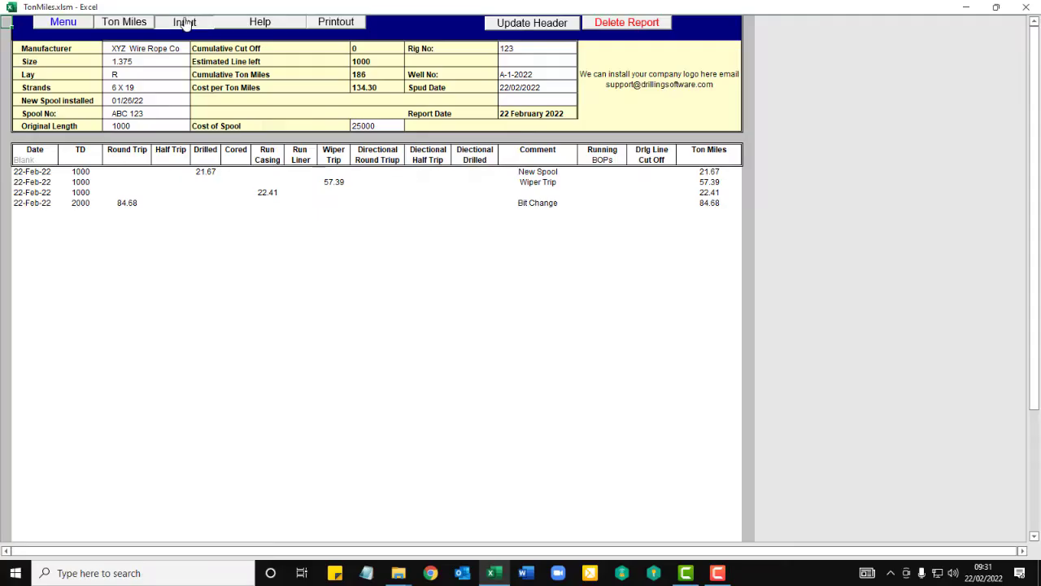
# Enter 3000 ft as the new measured TD, giving 131.71 round trip and 65.85 half trip
pyautogui.click(255, 29)
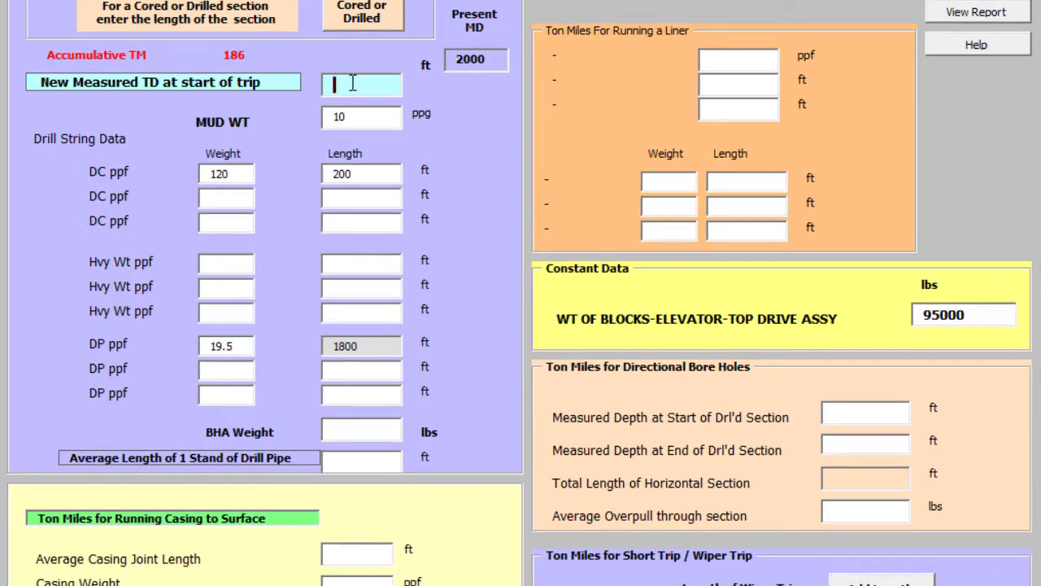
pyautogui.write('3000')
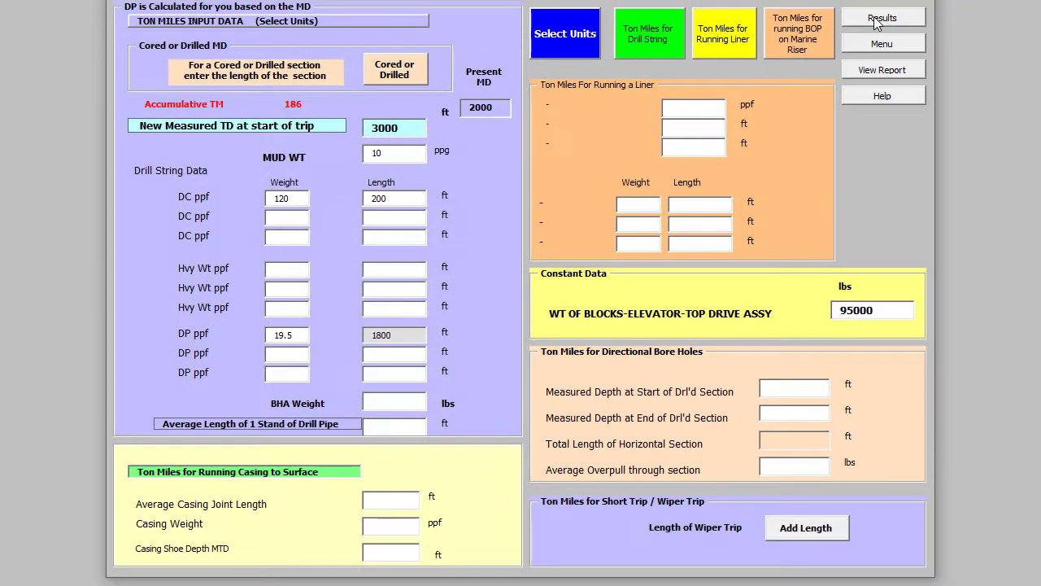
pyautogui.click(877, 24)
# Dismiss the note, log the 65.85 Half Trip at TD 3000, and reopen the Input form
pyautogui.click(515, 427)
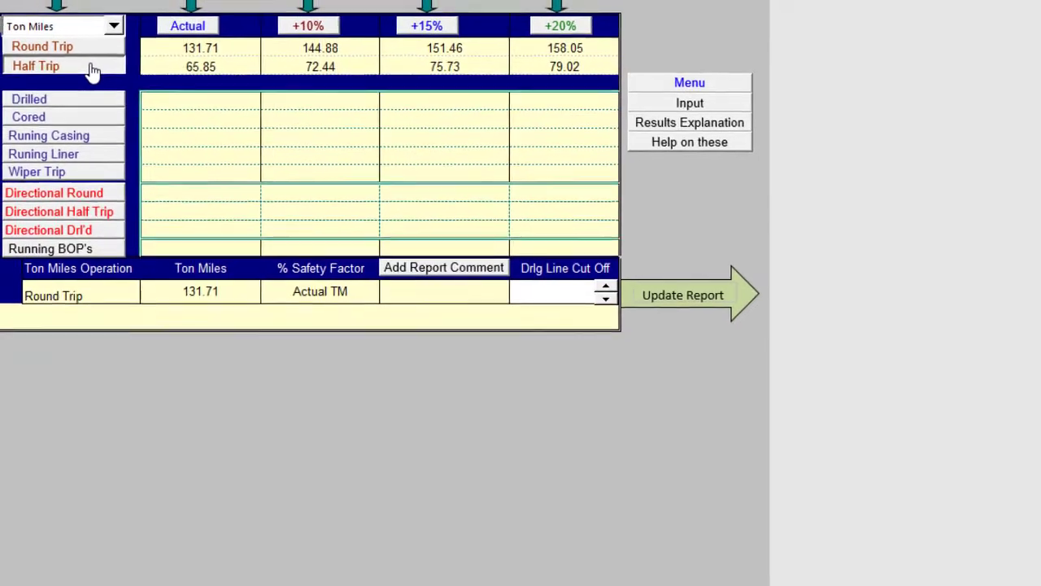
pyautogui.click(61, 48)
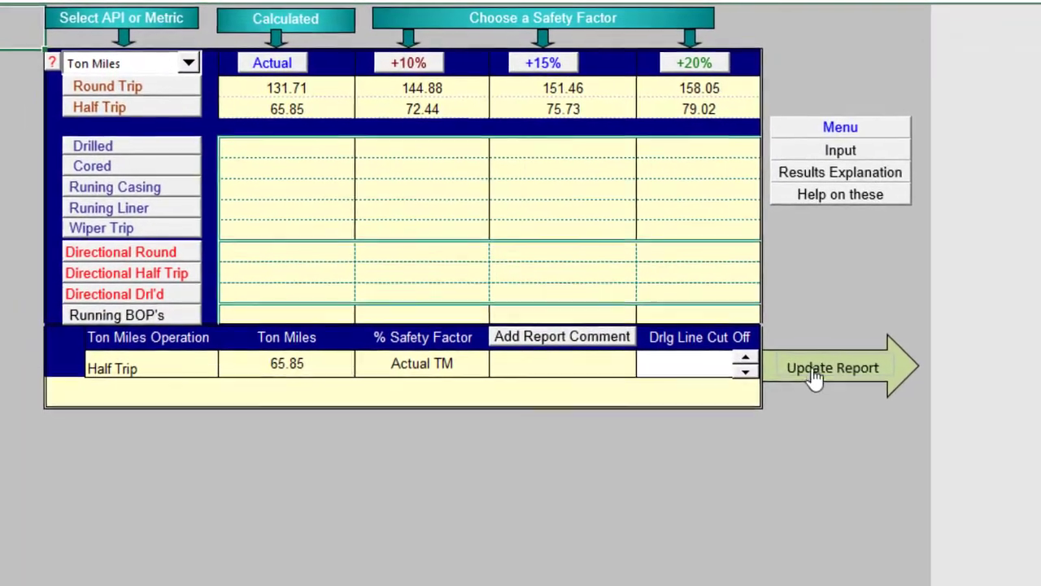
pyautogui.click(774, 348)
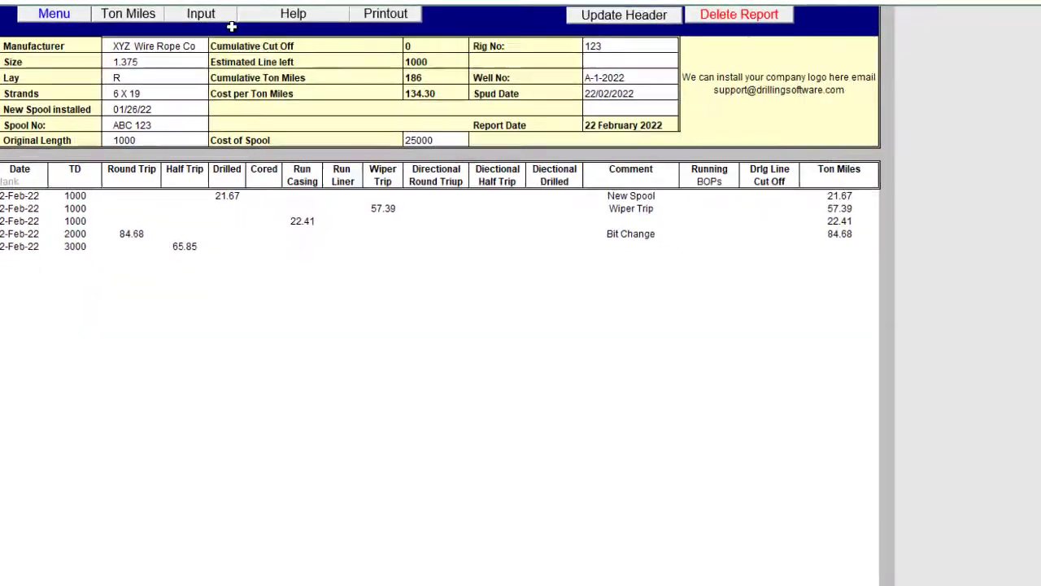
pyautogui.click(270, 18)
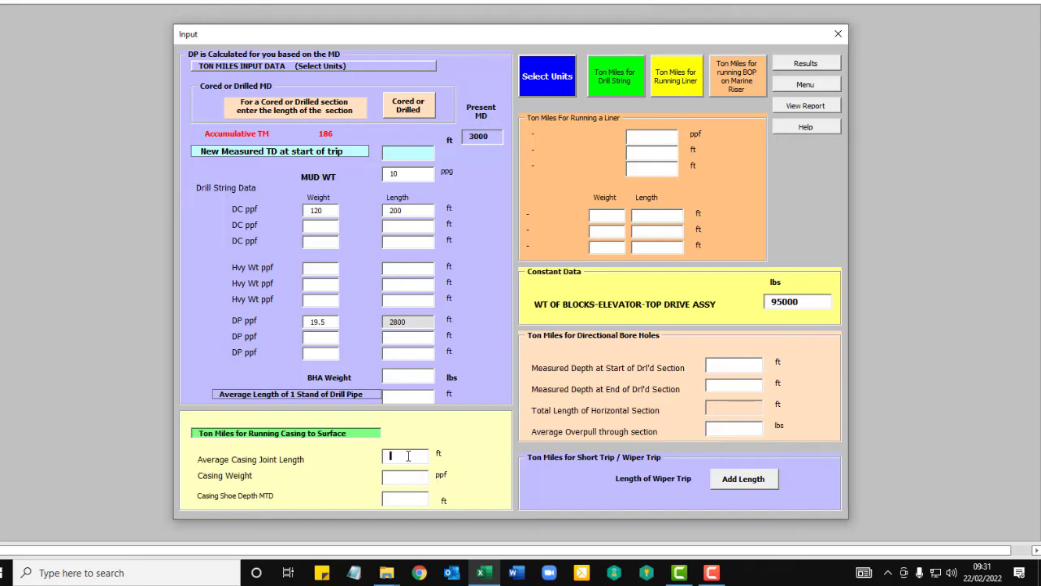
# Enter casing joint length 40 ft, casing weight 88.20 ppf and shoe depth 3000 ft
pyautogui.write('40')
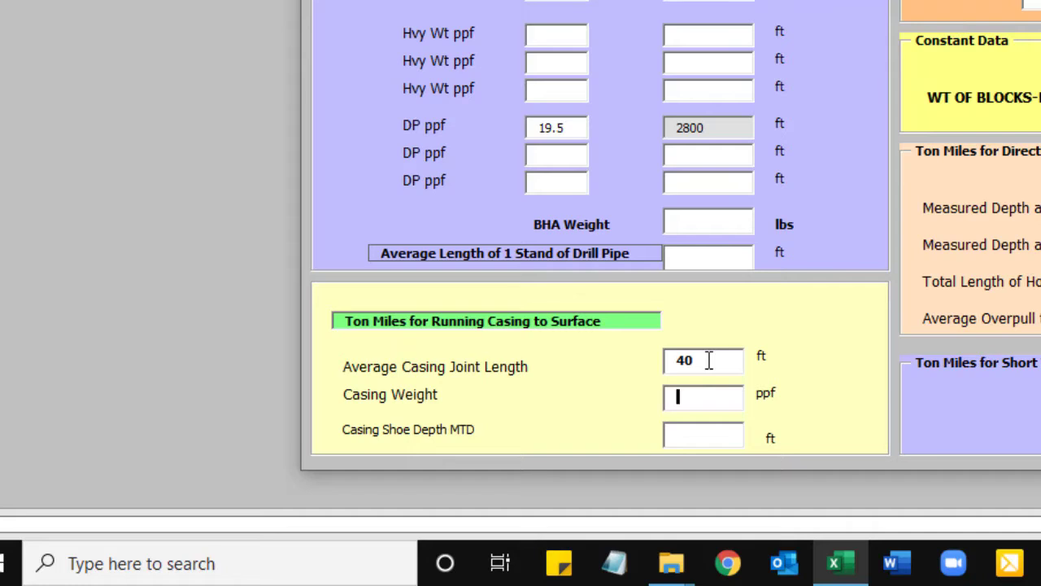
pyautogui.press('Tab')
pyautogui.write('88')
pyautogui.write('.20')
pyautogui.write('3')
pyautogui.write('000')
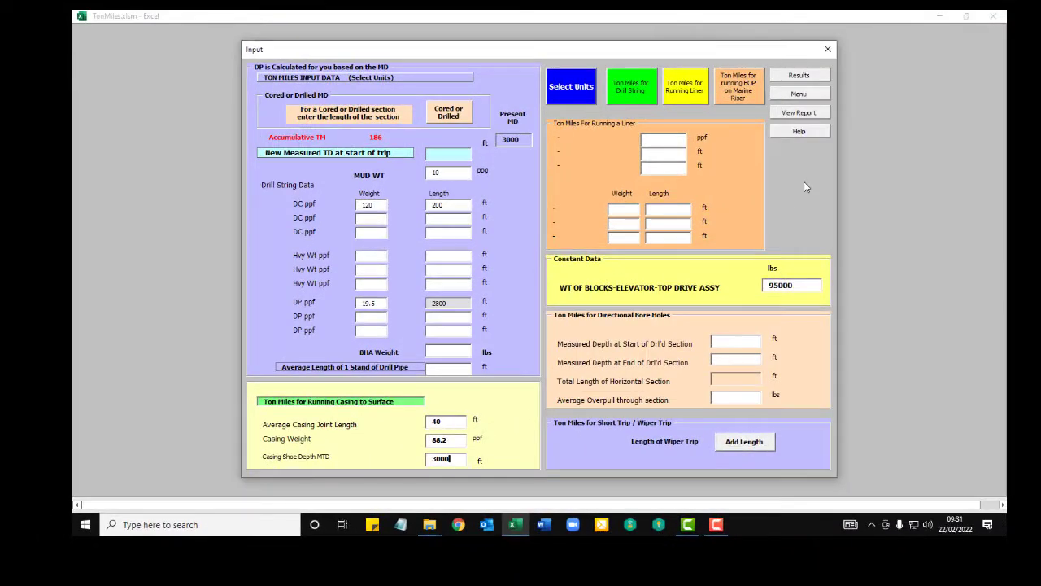
# Log the casing run at TD 3000 as 94.86 ton miles with +10% and a Run Casing comment
pyautogui.click(786, 78)
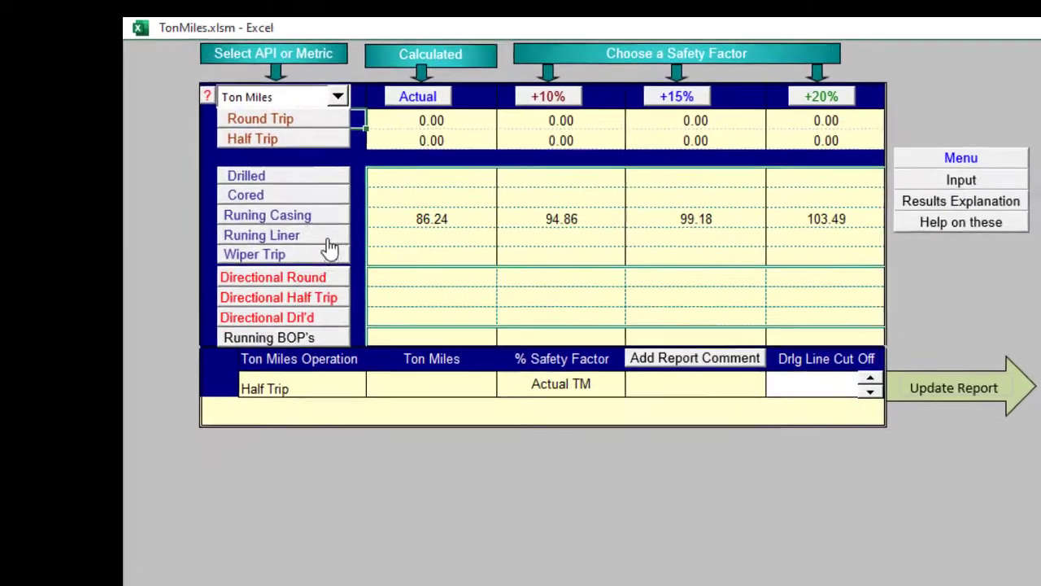
pyautogui.click(314, 218)
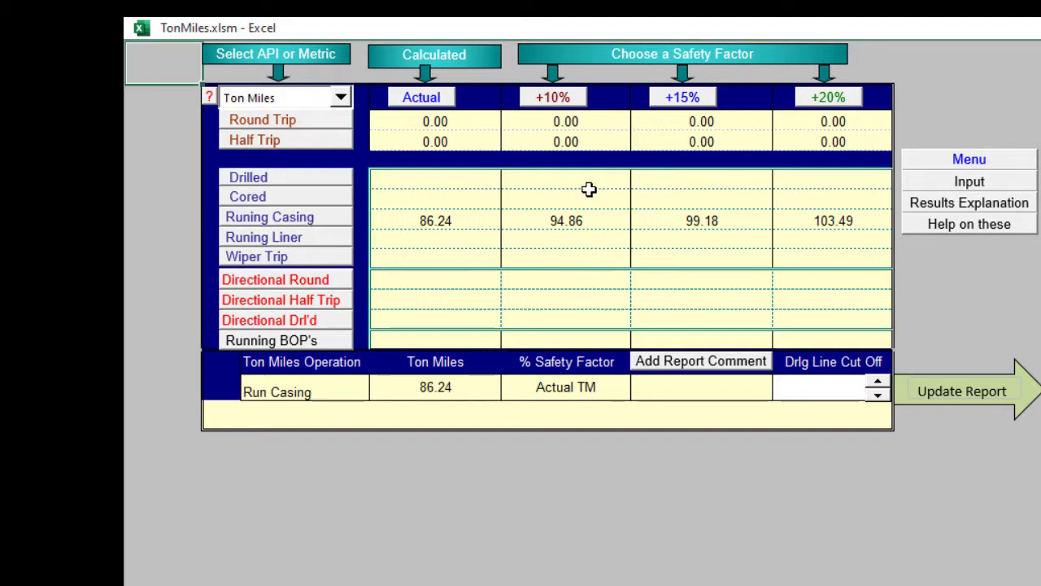
pyautogui.click(573, 98)
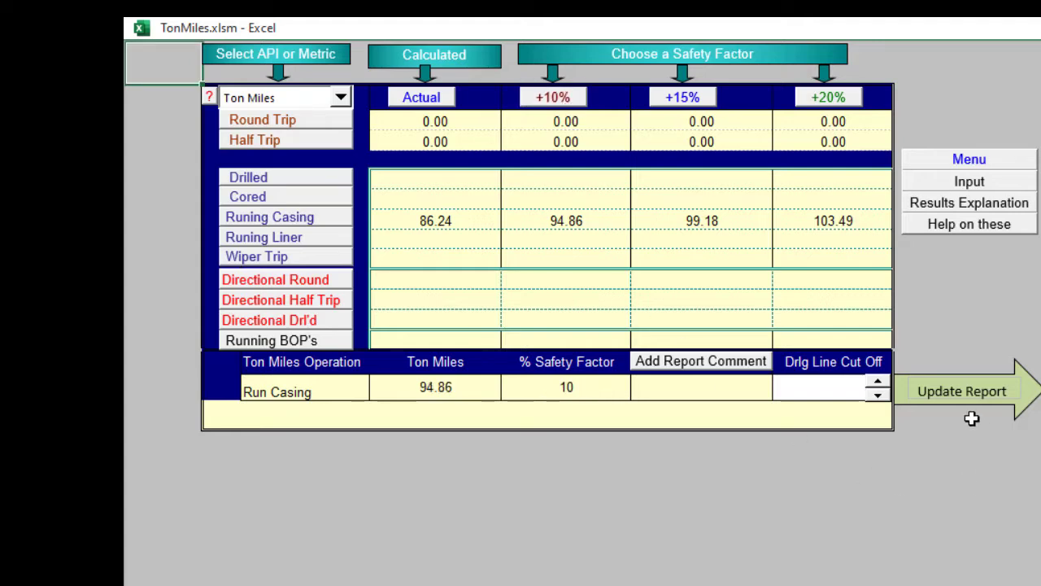
pyautogui.click(744, 372)
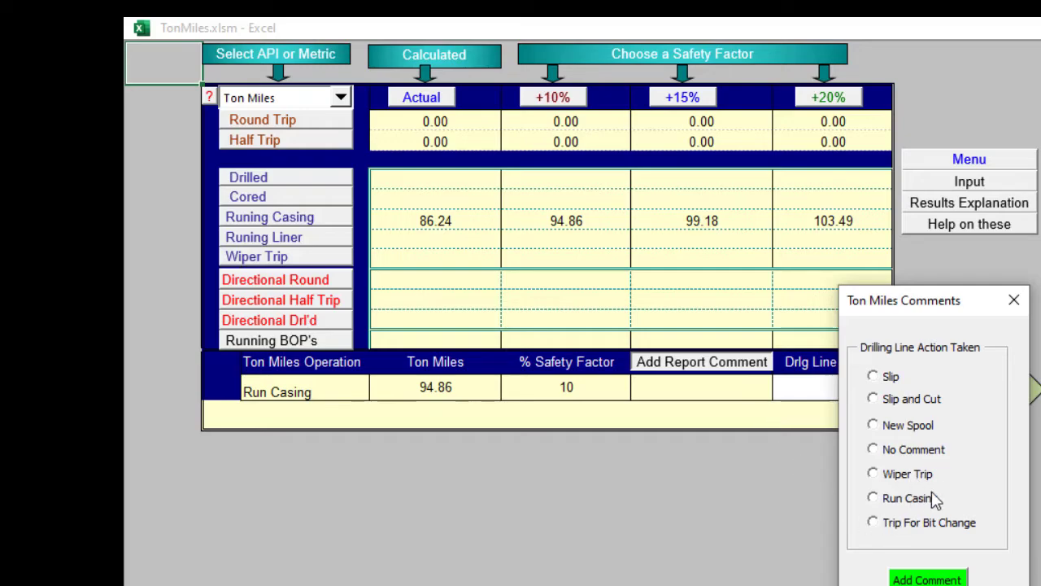
pyautogui.click(872, 498)
pyautogui.click(934, 579)
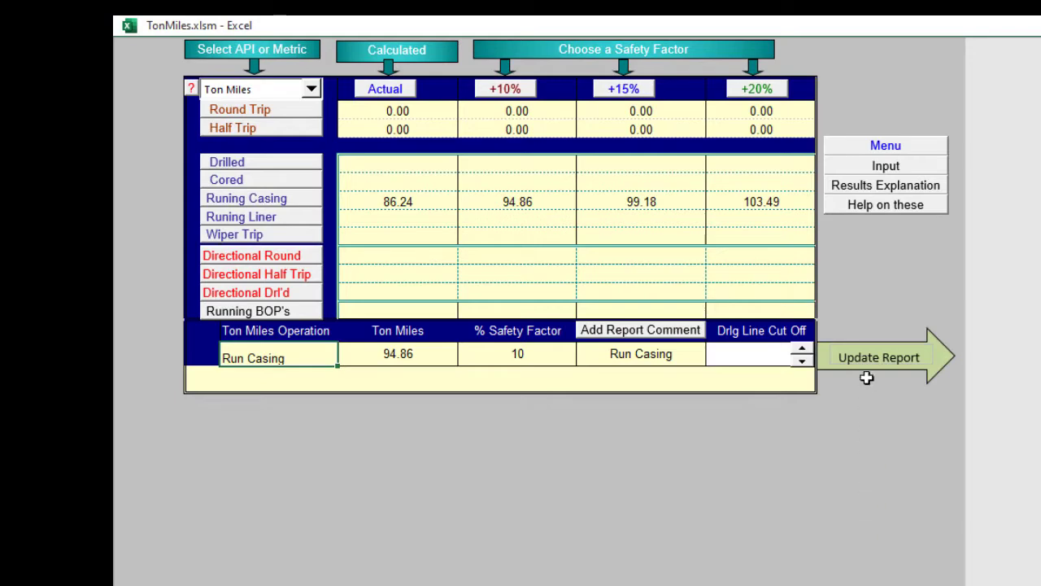
pyautogui.click(872, 364)
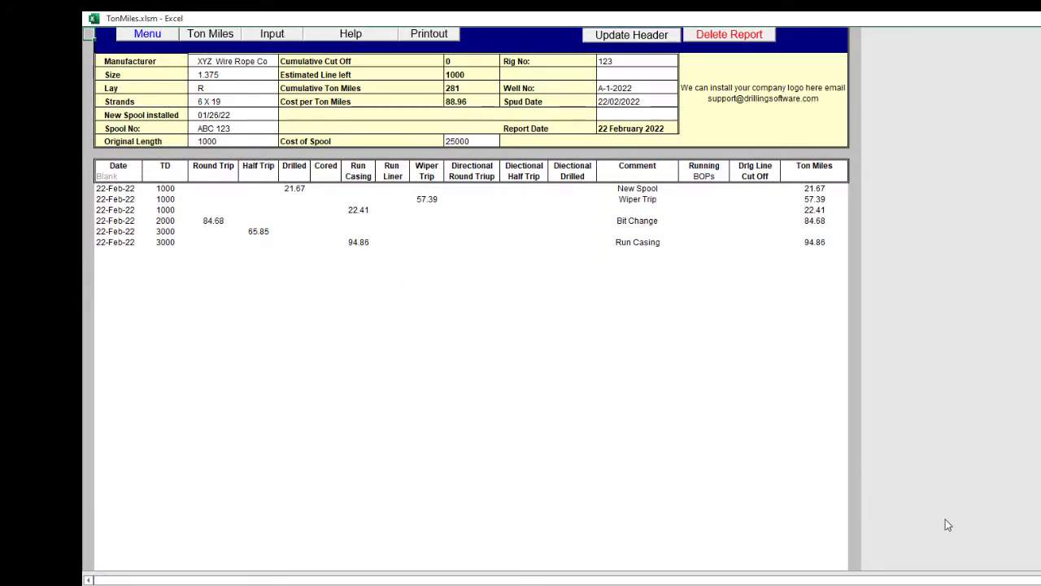
# Calculate ton miles for a 3500 ft TD with a 15% safety factor
pyautogui.click(271, 35)
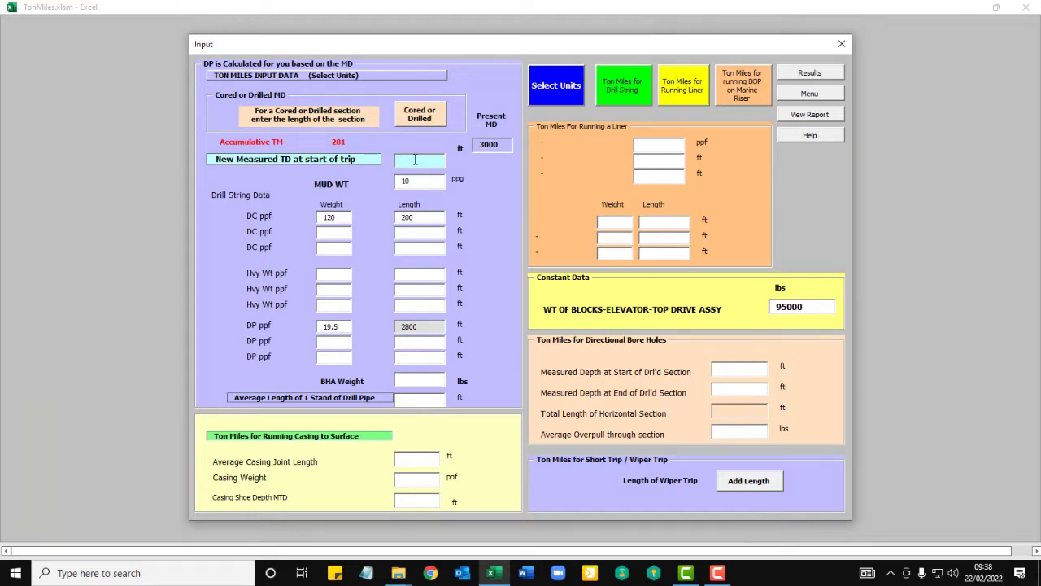
pyautogui.write('3500')
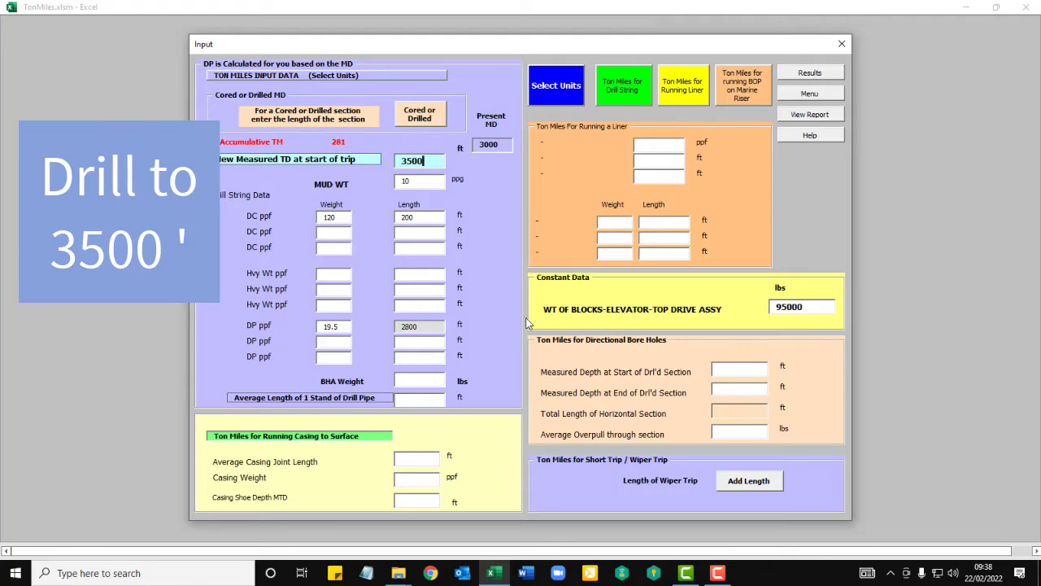
pyautogui.click(808, 75)
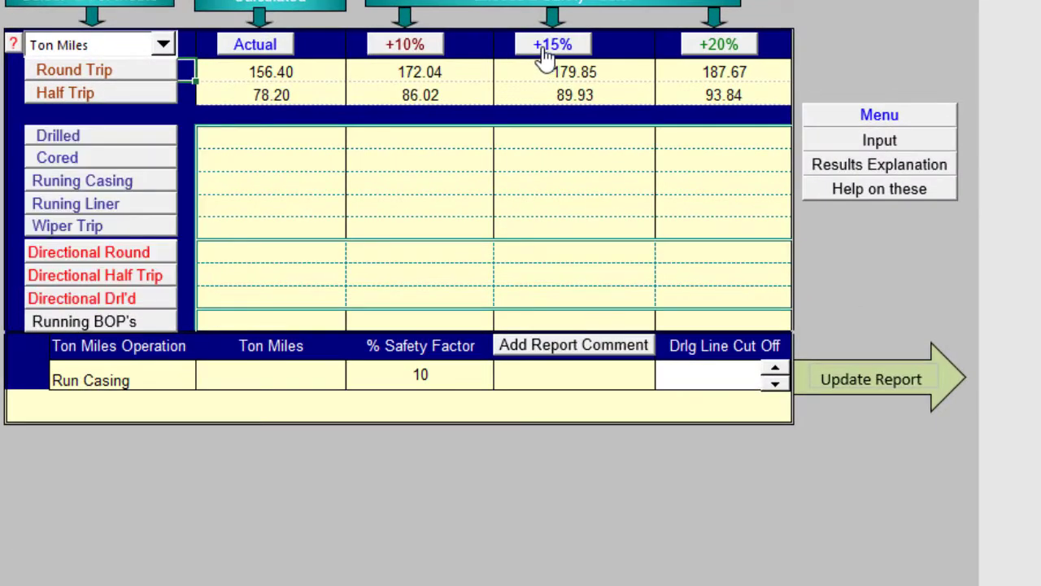
pyautogui.click(544, 49)
# Add the 179.85 Round Trip to the report with a Trip For Bit Change comment
pyautogui.click(116, 70)
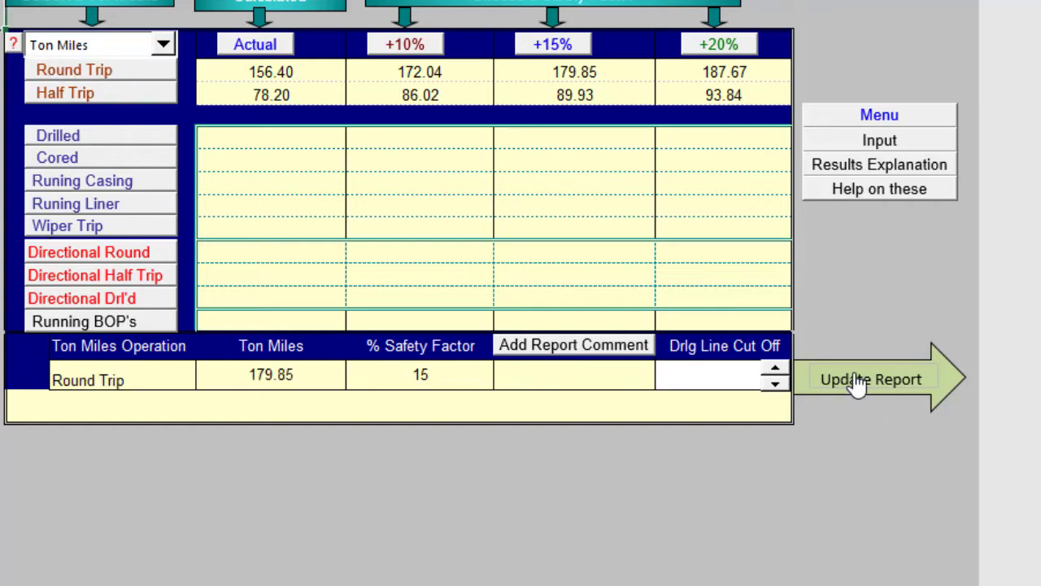
pyautogui.click(586, 345)
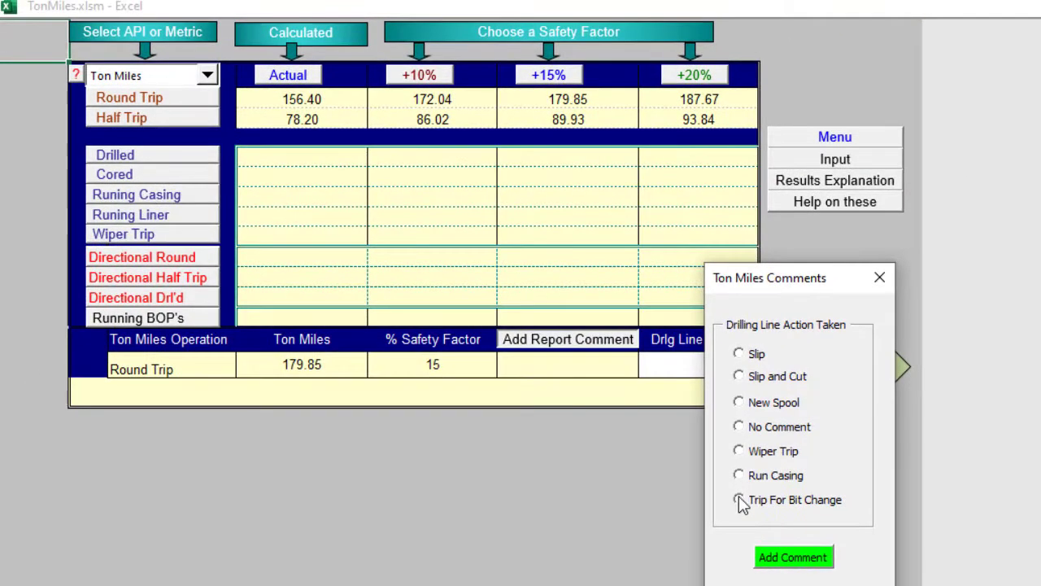
pyautogui.click(739, 500)
pyautogui.click(793, 558)
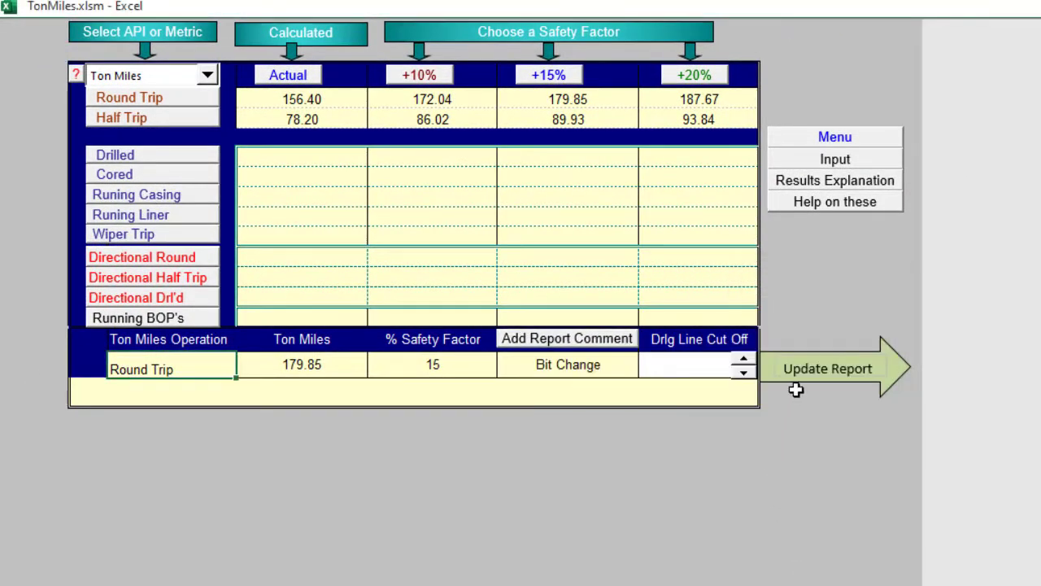
pyautogui.click(814, 370)
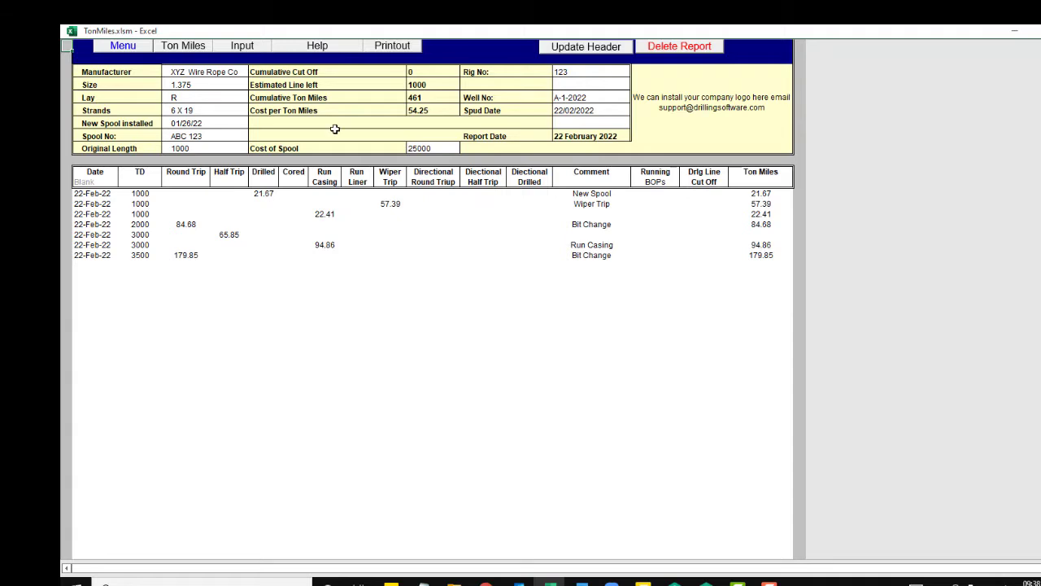
# Enter a 2000 ft wiper trip length and calculate its 75.82 actual ton miles
pyautogui.click(244, 46)
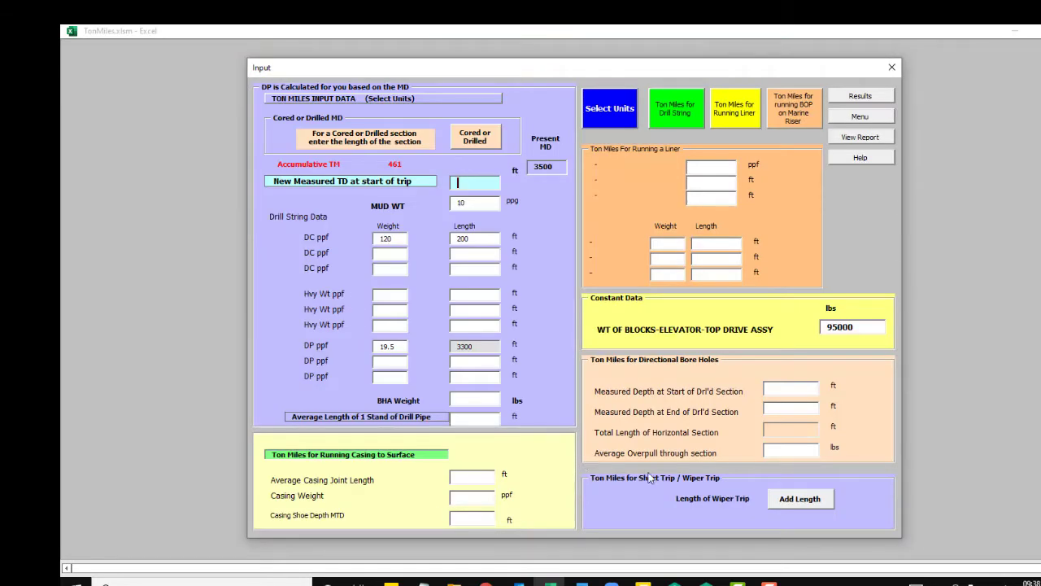
pyautogui.click(786, 499)
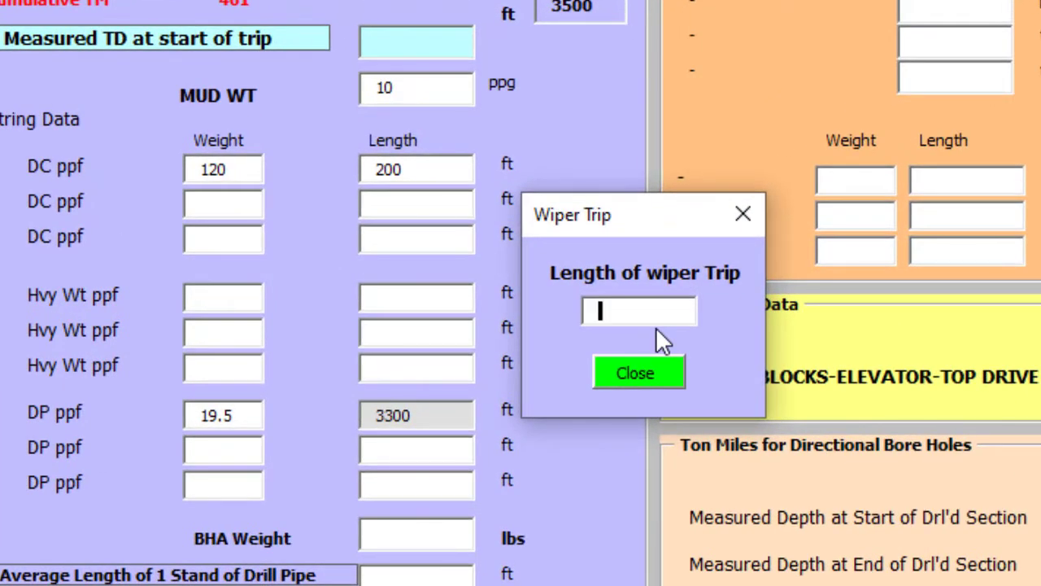
pyautogui.write('2000')
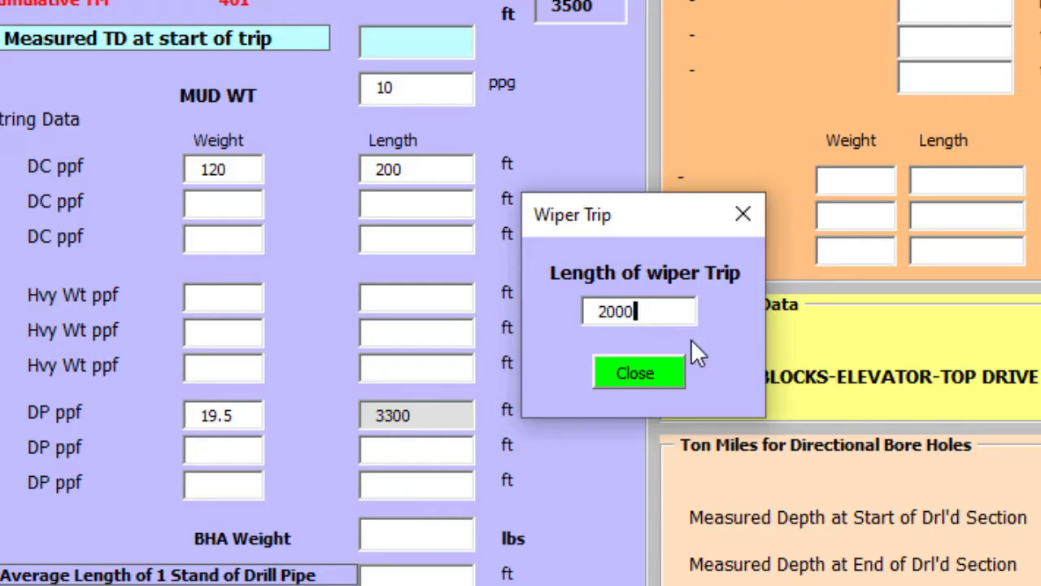
pyautogui.click(641, 374)
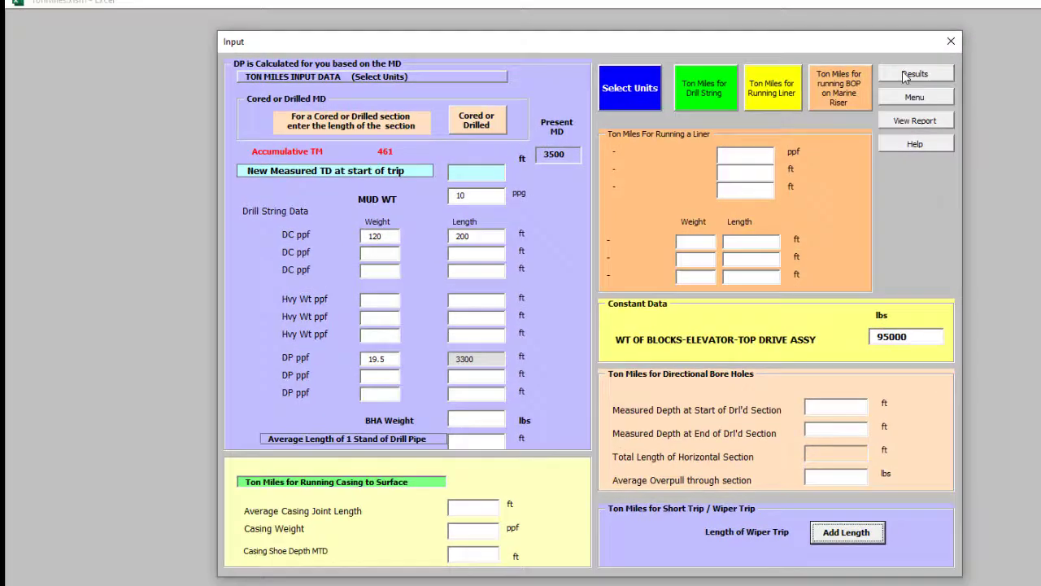
pyautogui.click(905, 76)
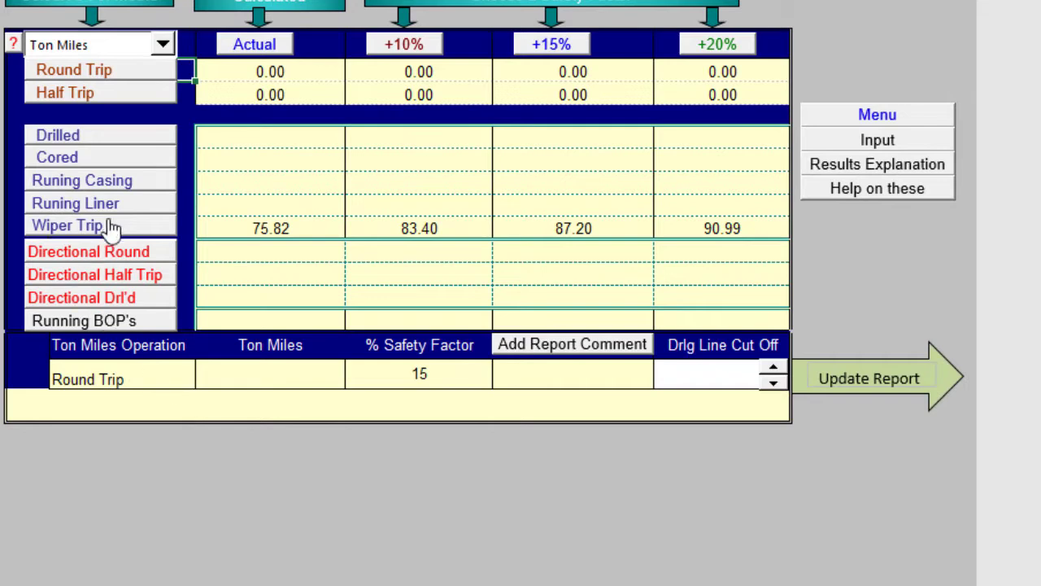
pyautogui.click(262, 50)
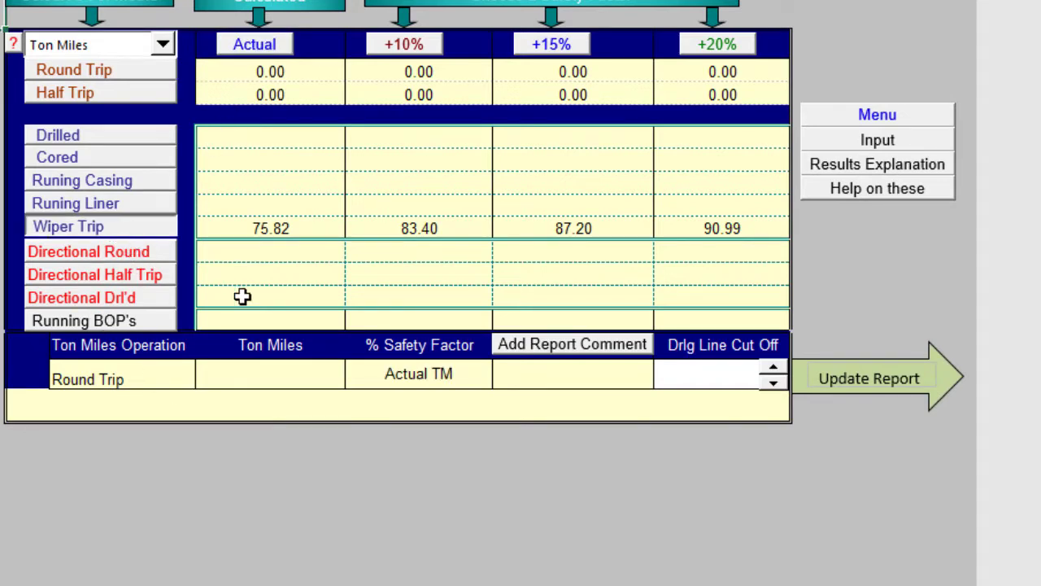
# Add the Wiper Trip entry with a Wiper Trip comment to the report
pyautogui.click(599, 348)
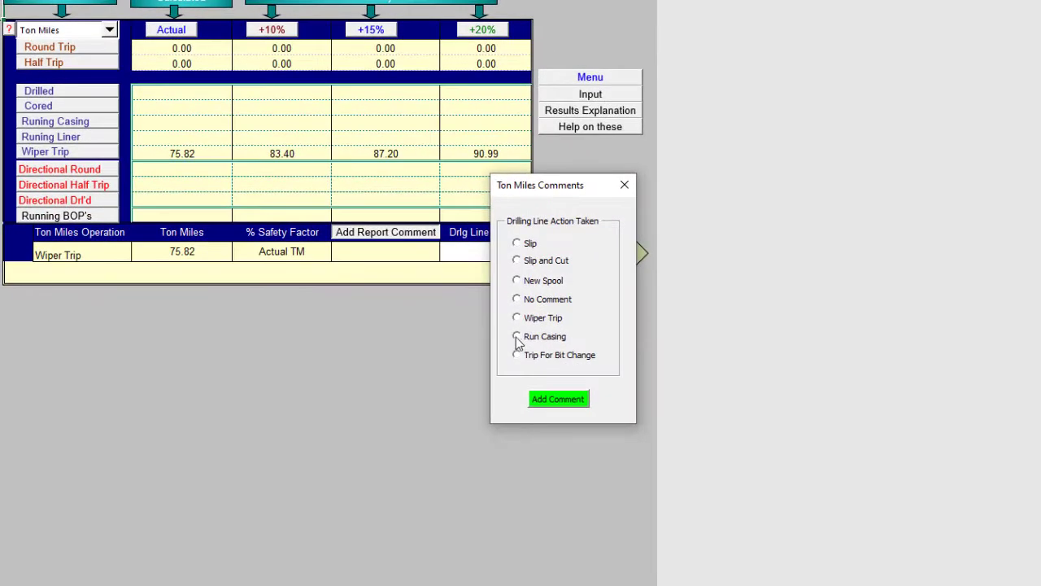
pyautogui.click(517, 317)
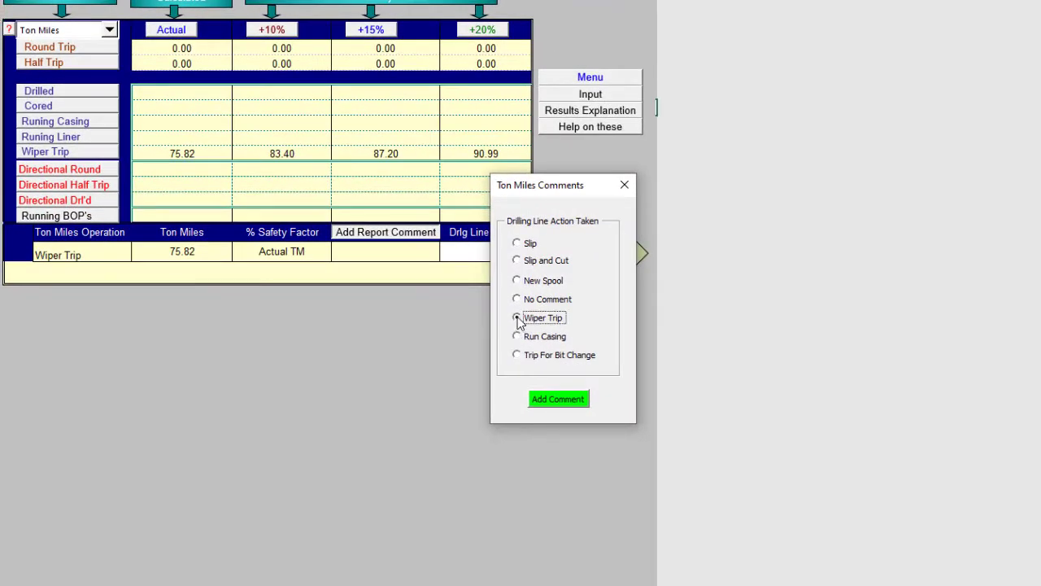
pyautogui.click(556, 398)
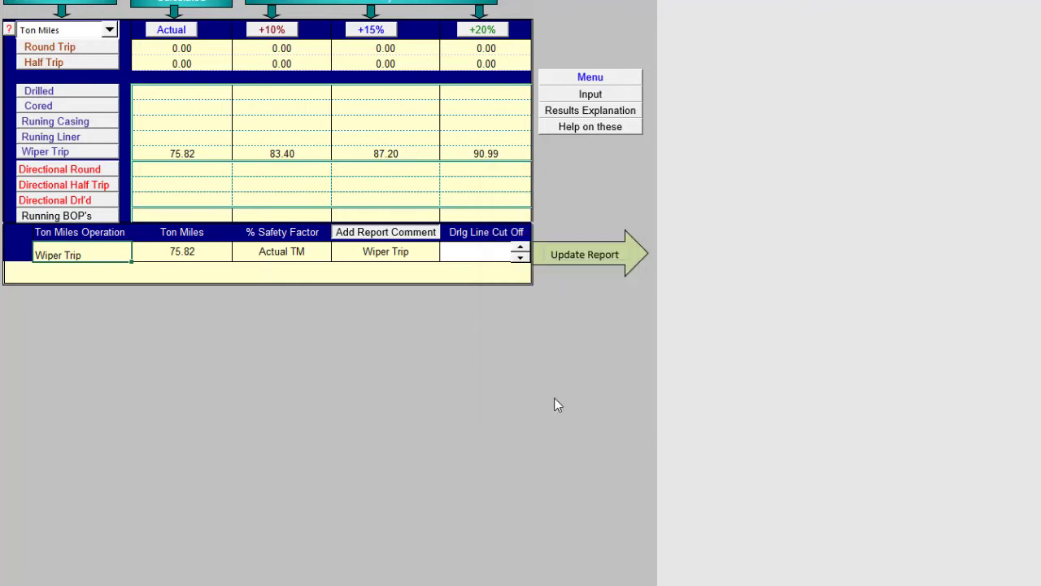
pyautogui.click(572, 256)
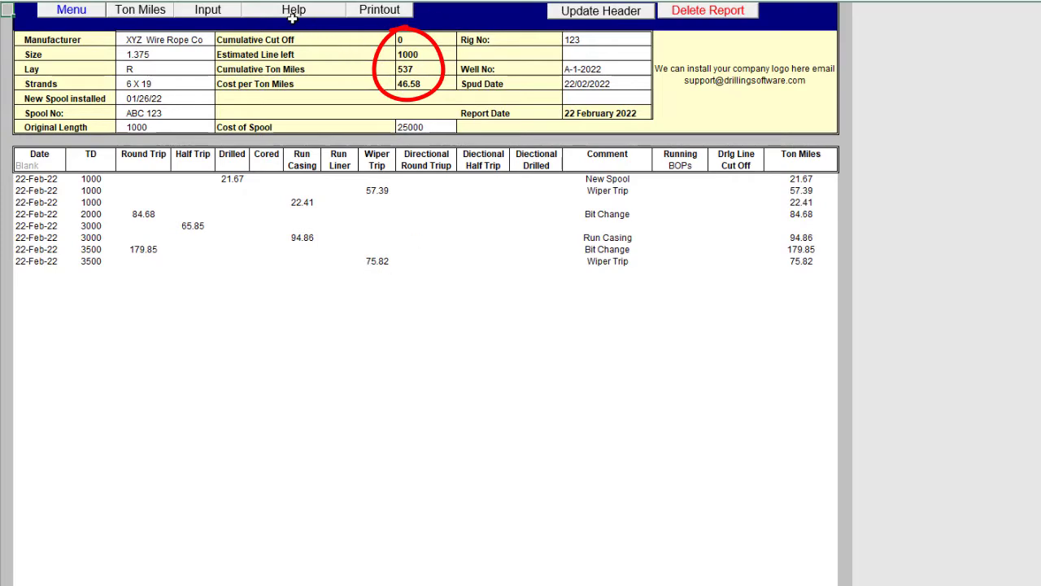
# Log the casing run to 3500 ft as 89.81 ton miles with a Run Casing comment
pyautogui.click(208, 11)
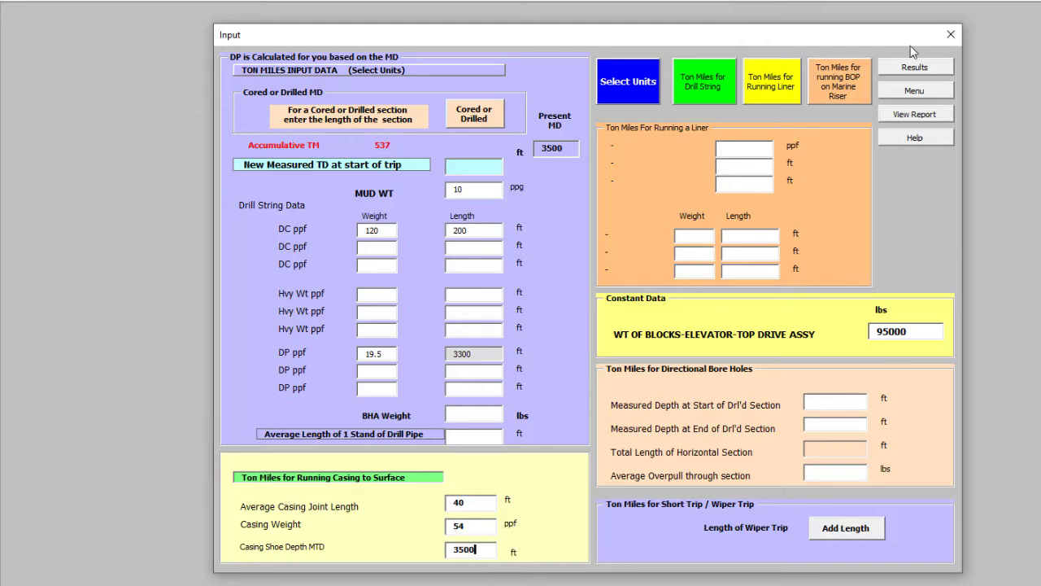
pyautogui.click(912, 68)
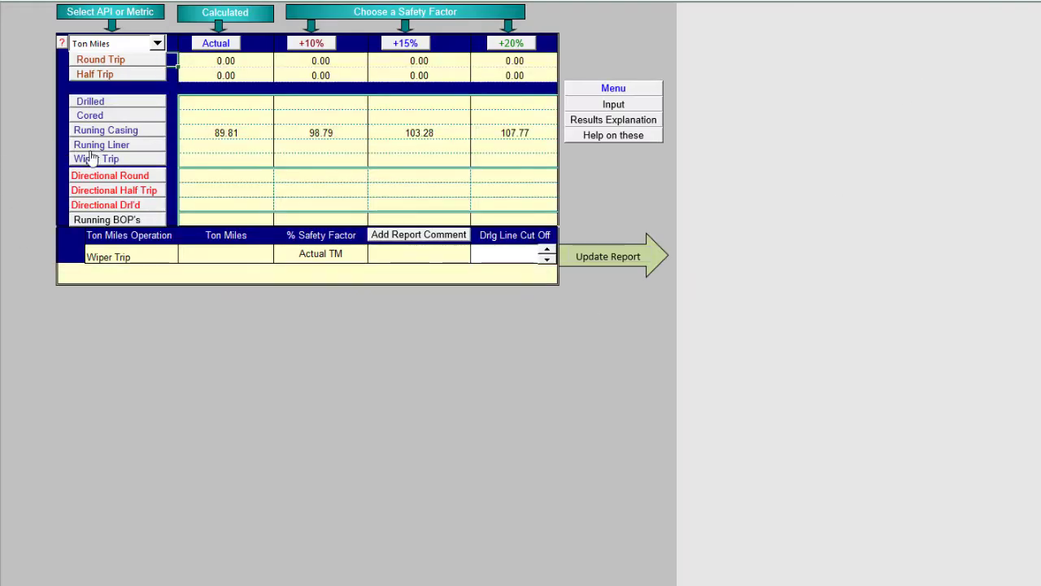
pyautogui.click(142, 134)
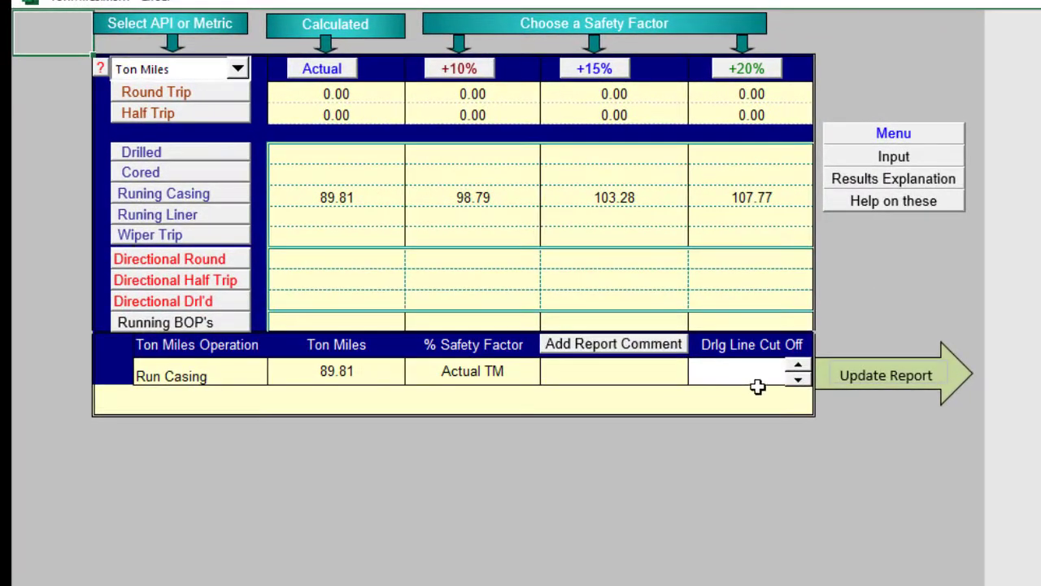
pyautogui.click(421, 236)
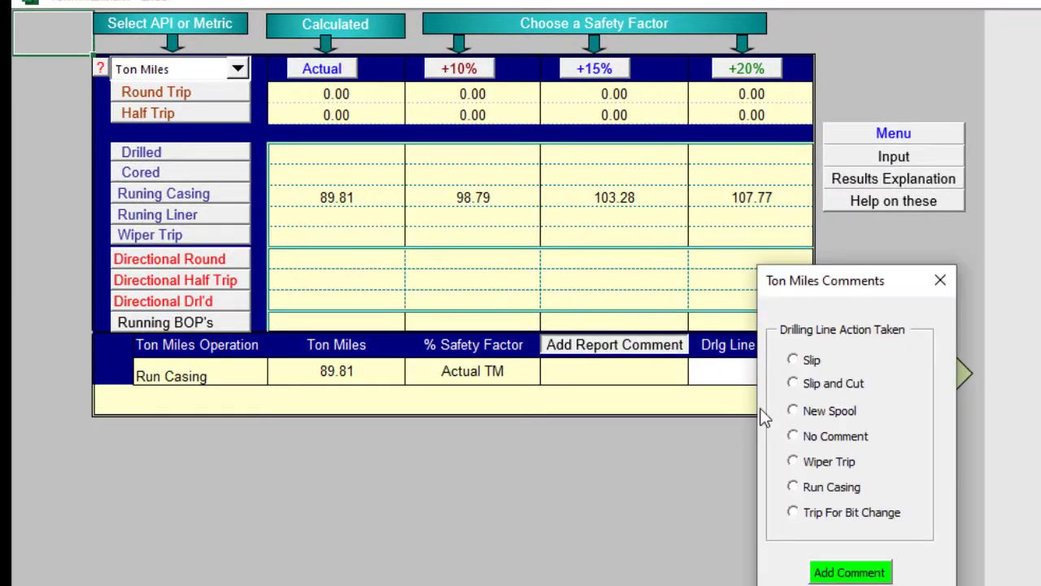
pyautogui.click(800, 488)
pyautogui.click(851, 571)
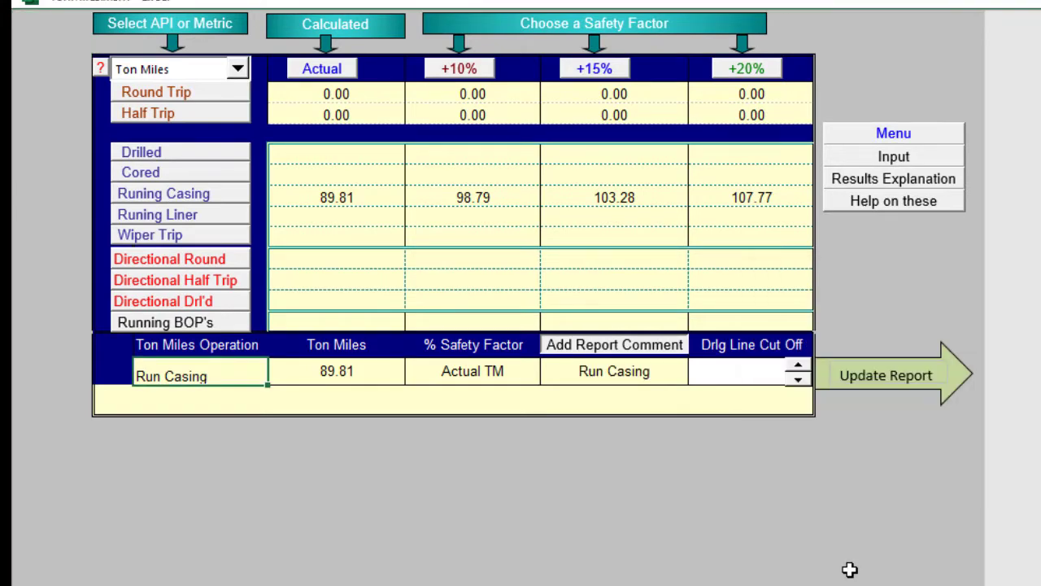
pyautogui.click(913, 370)
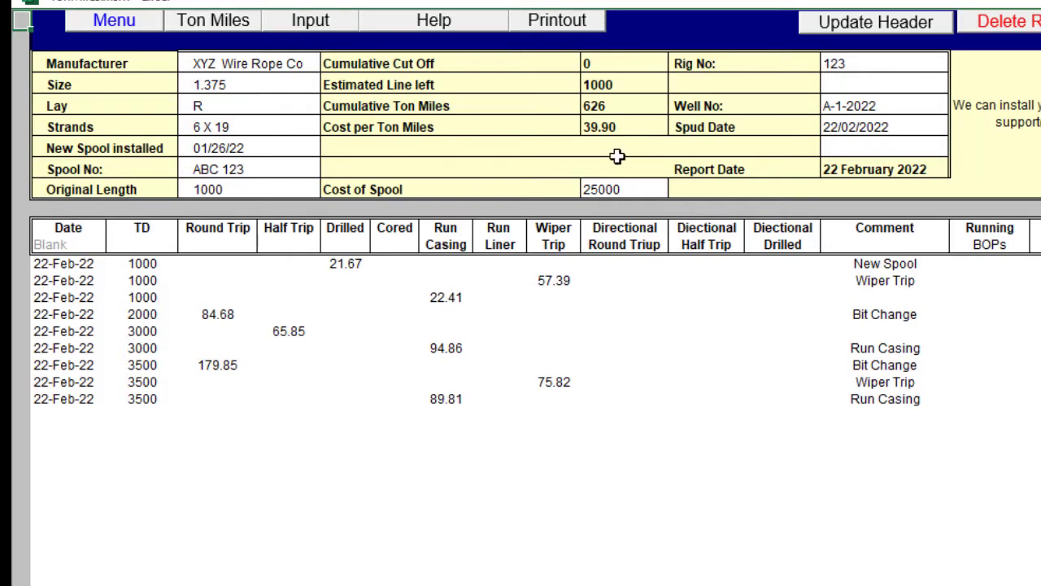
# Enter a 200 ft drilled section and calculate it as Drilled, 116.00 ton miles
pyautogui.click(323, 33)
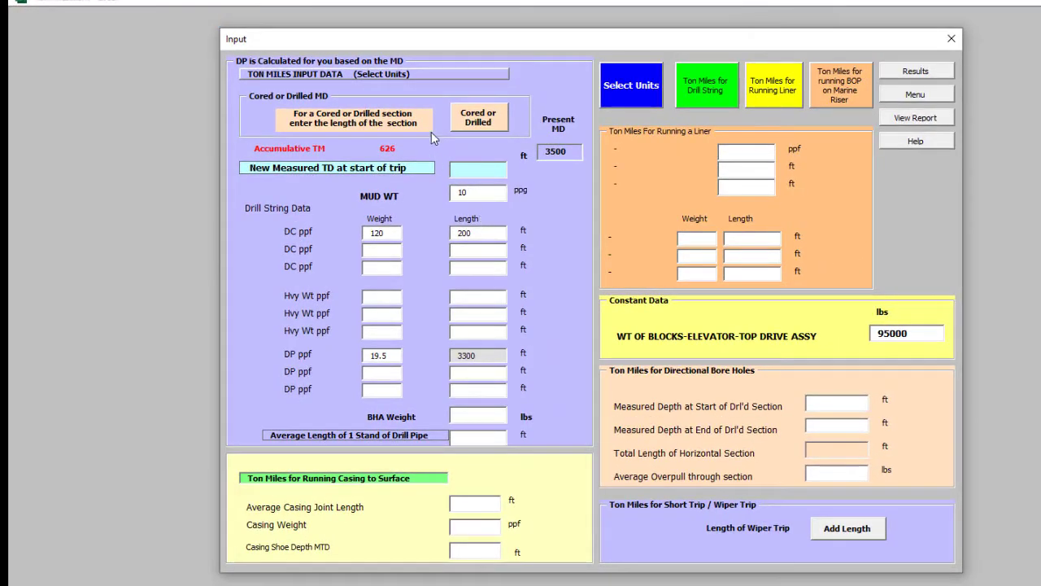
pyautogui.click(480, 120)
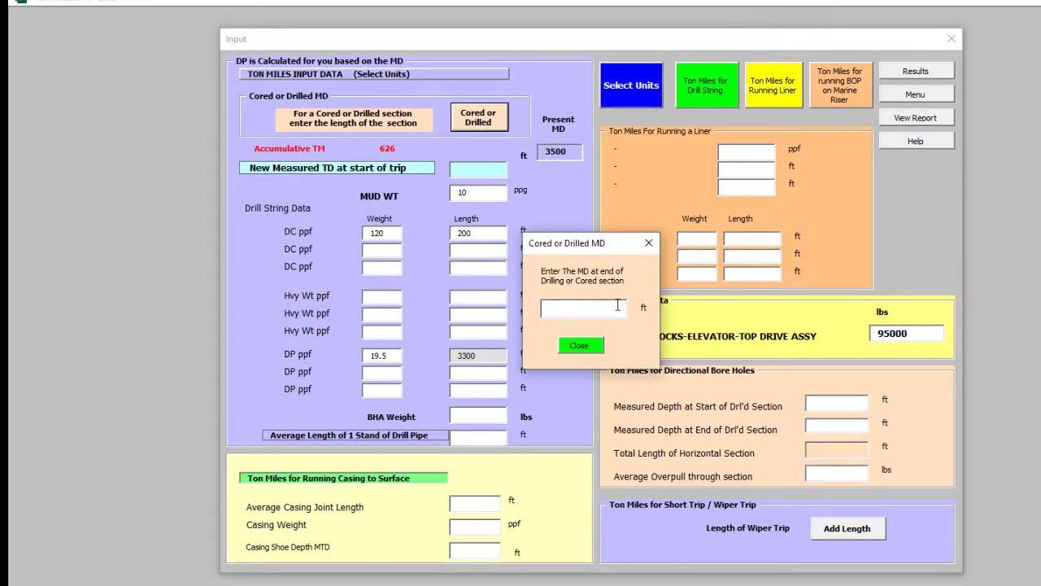
pyautogui.write('200')
pyautogui.click(582, 348)
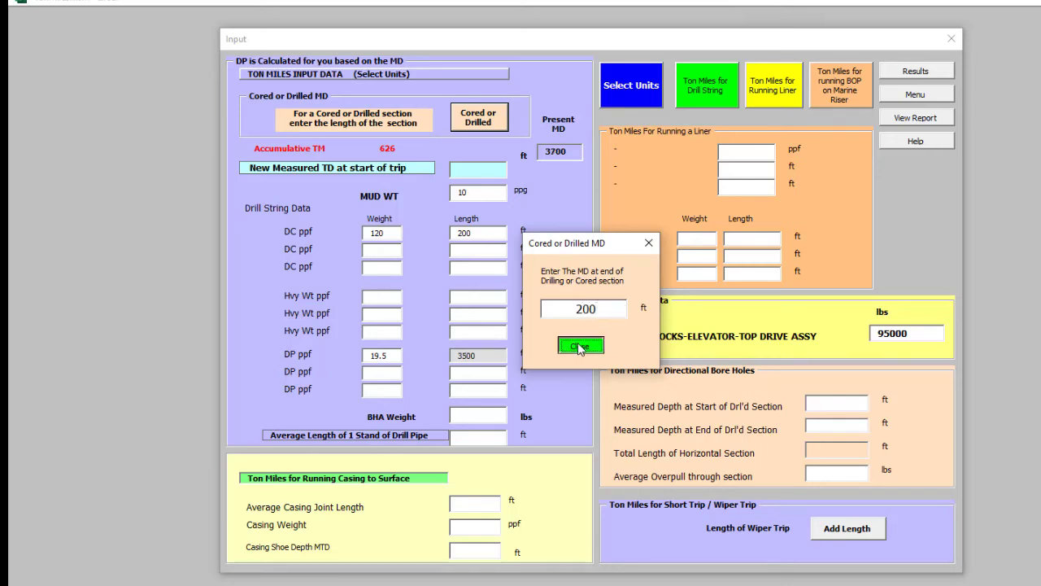
pyautogui.click(914, 72)
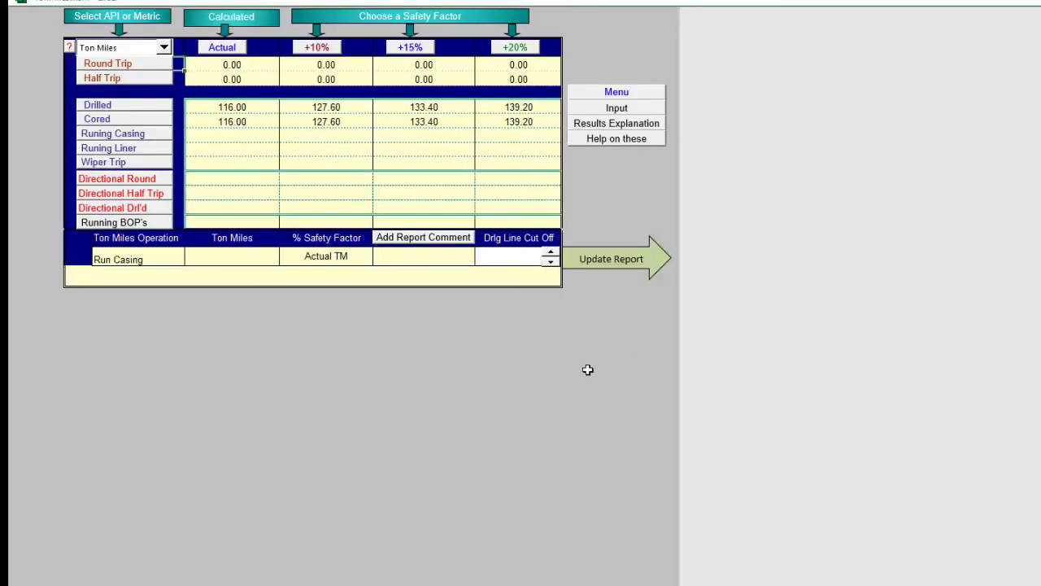
pyautogui.click(133, 110)
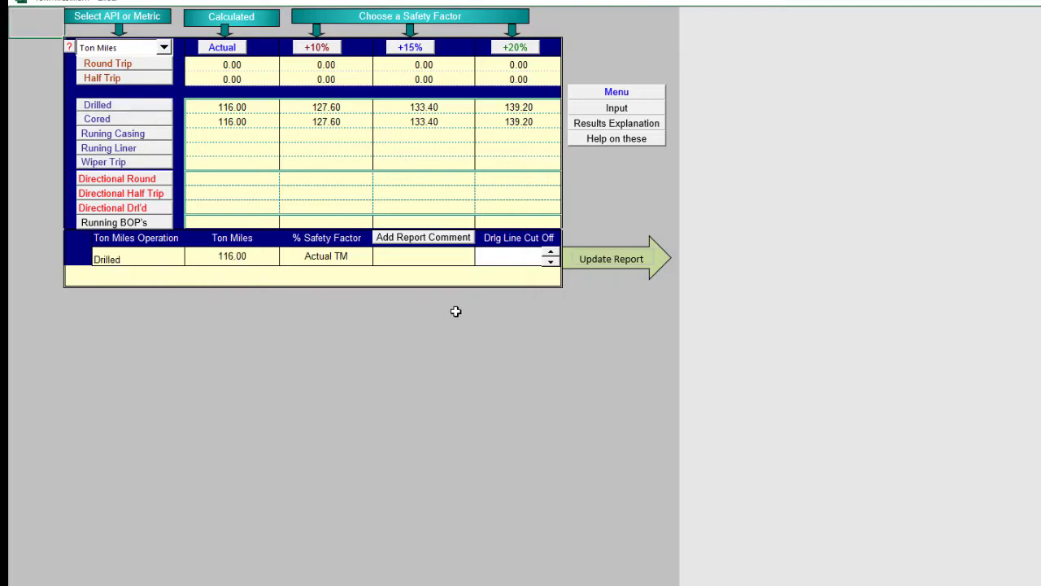
# Add a Slip comment with 30 ft drilling line cut off and update the report
pyautogui.click(453, 240)
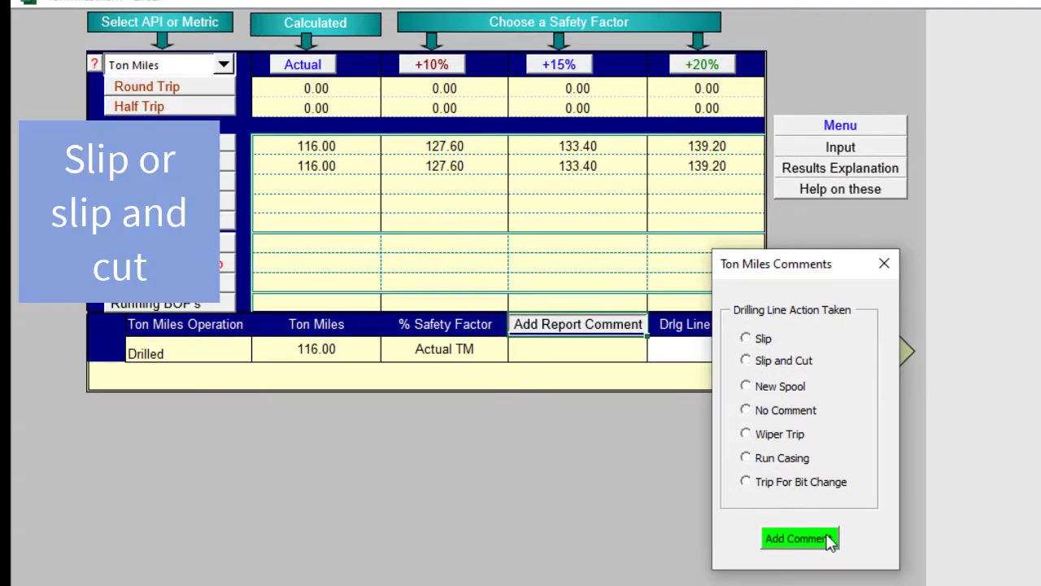
pyautogui.click(745, 338)
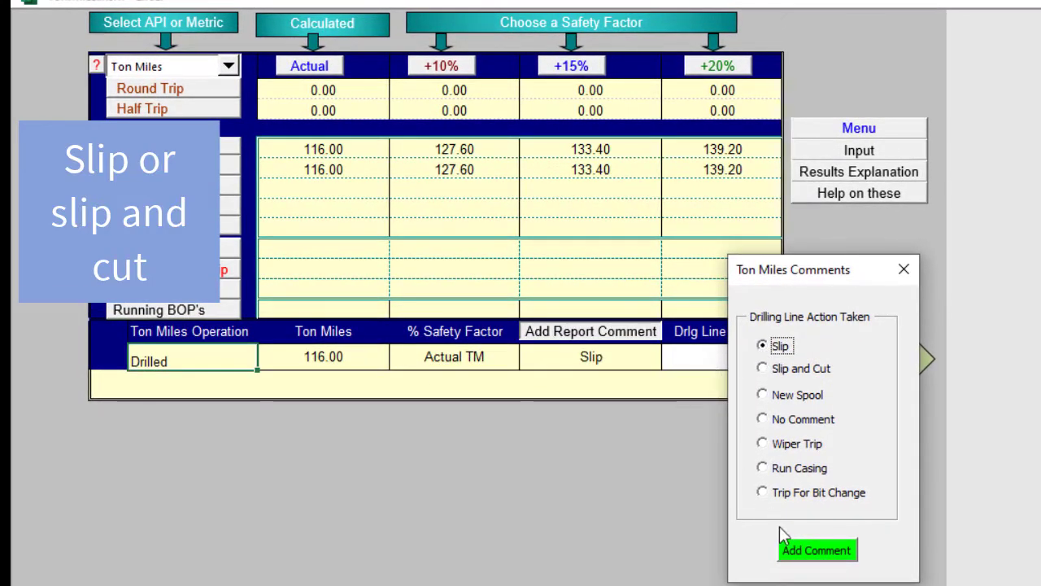
pyautogui.click(808, 553)
pyautogui.click(701, 363)
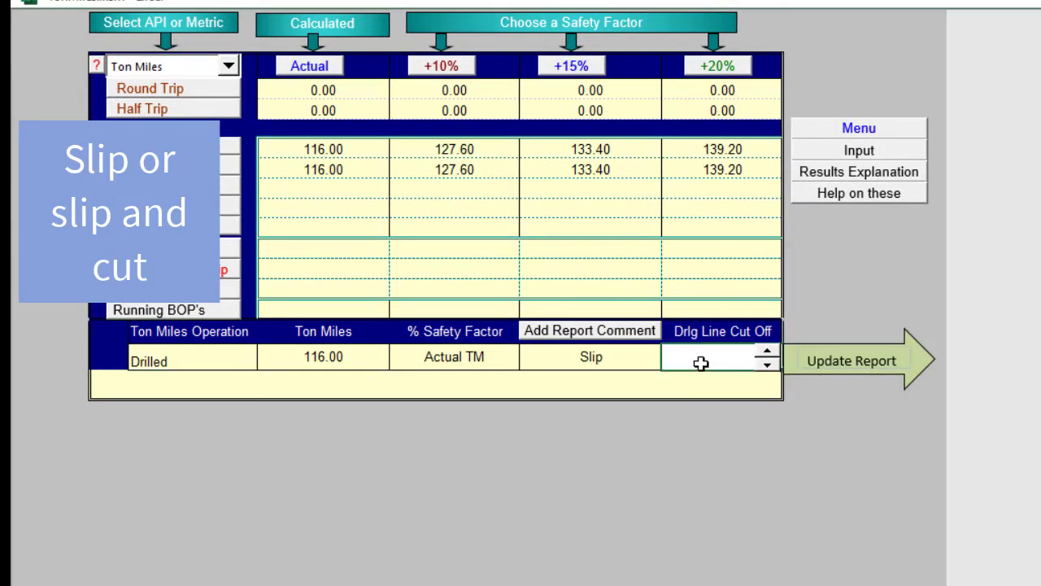
pyautogui.write('30')
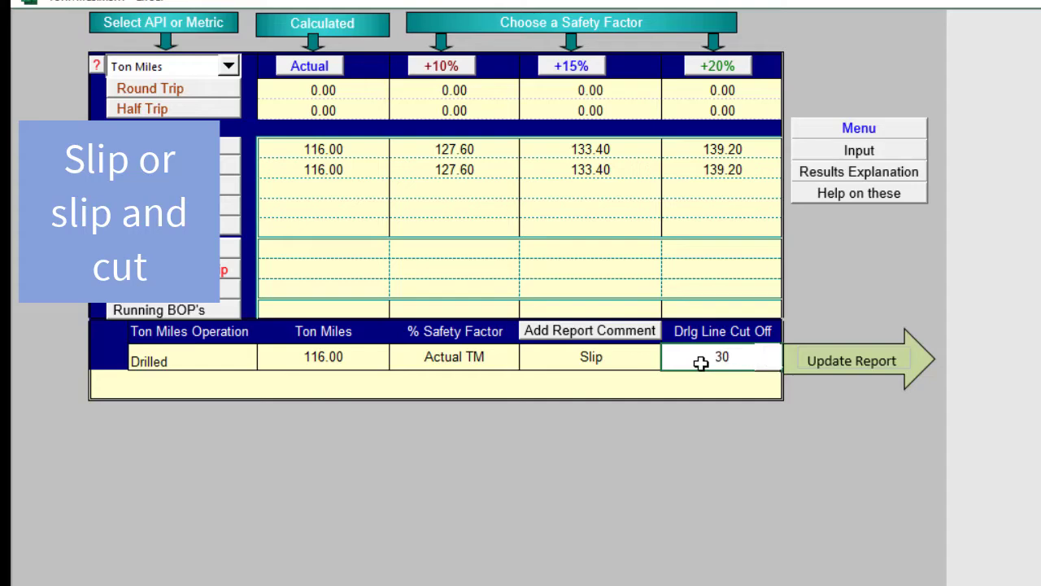
pyautogui.click(837, 363)
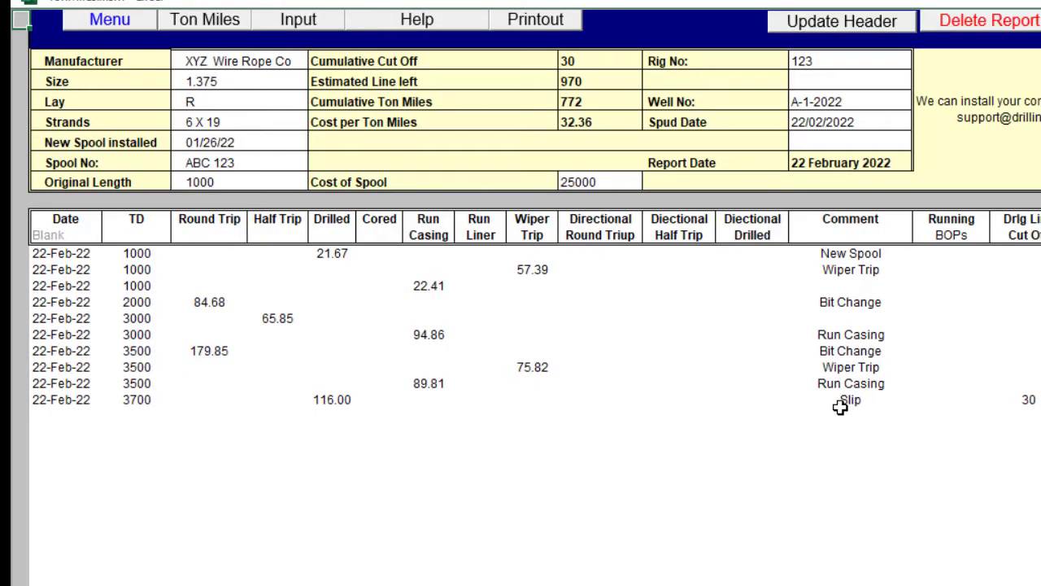
# Choose Round Trip at 5000 ft with the +15% safety factor (270.43 ton miles)
pyautogui.click(271, 24)
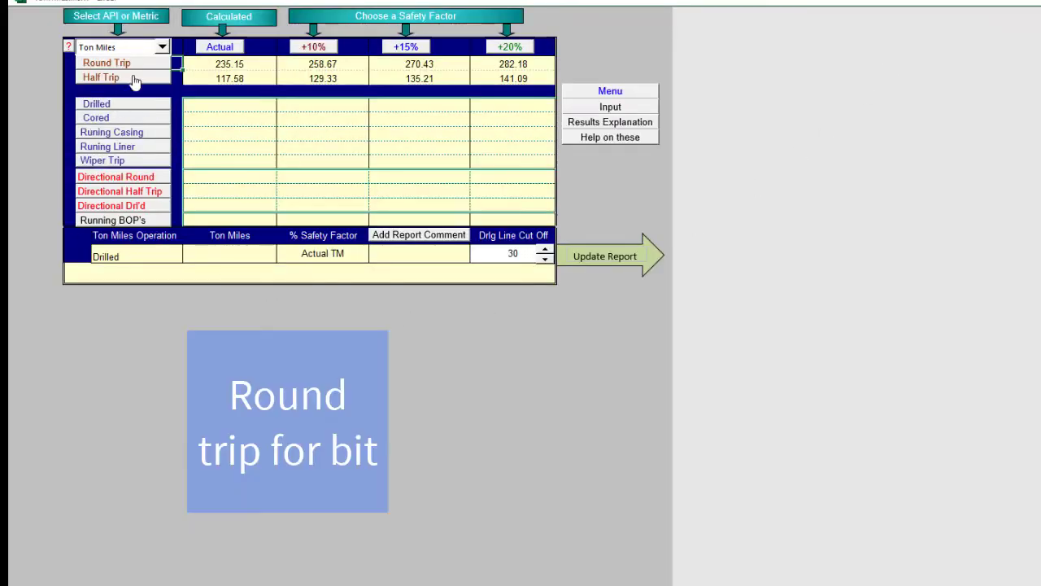
pyautogui.click(165, 64)
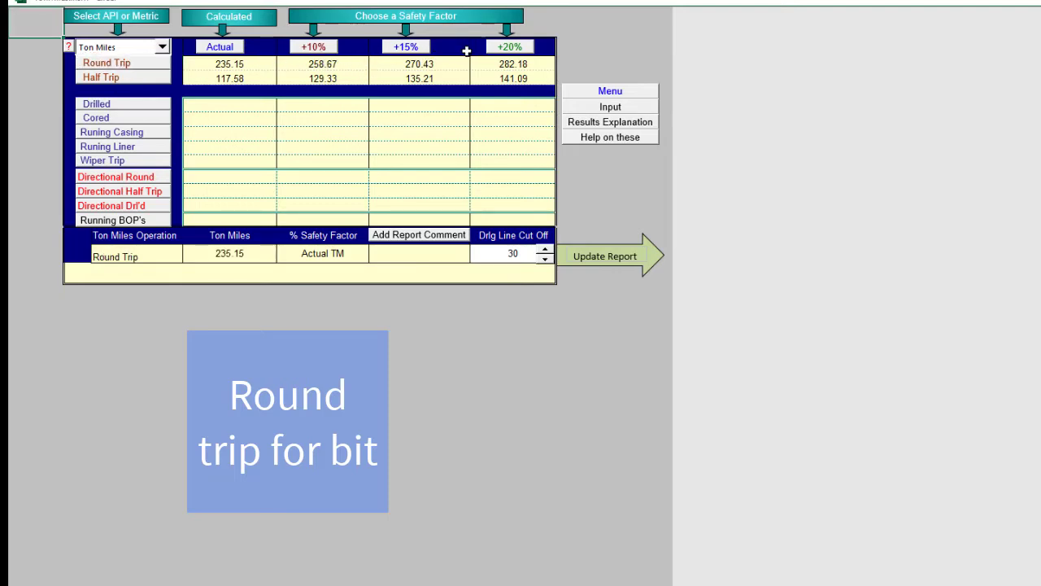
pyautogui.click(417, 49)
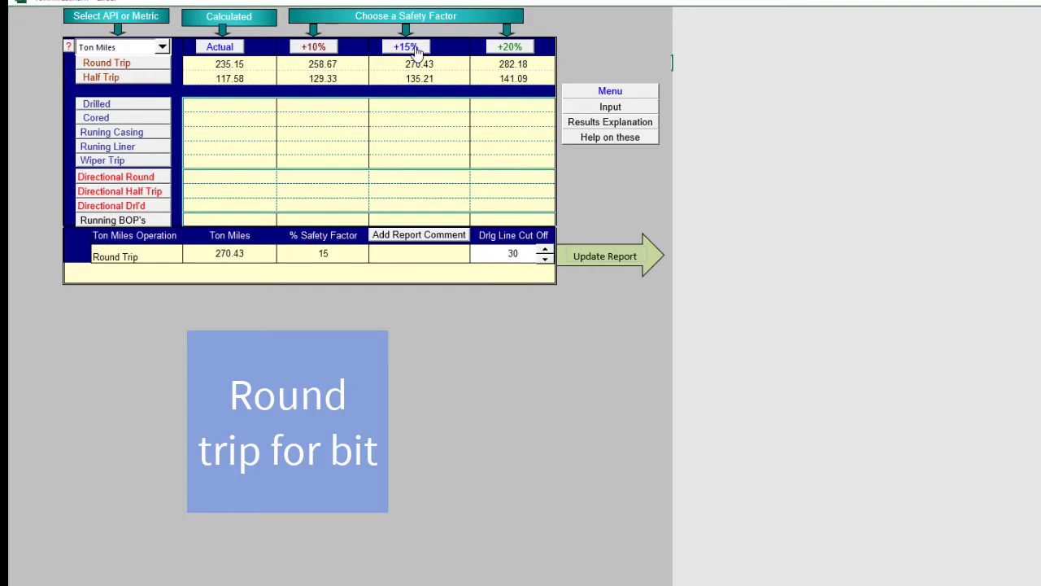
# Add the Trip For Bit Change comment and update the report with the round trip
pyautogui.click(415, 235)
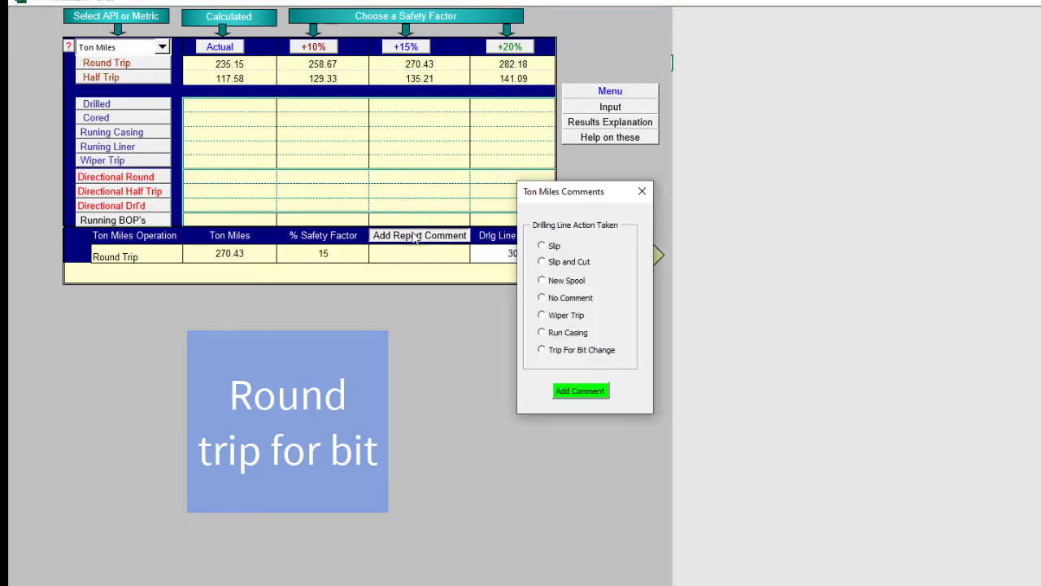
pyautogui.click(542, 351)
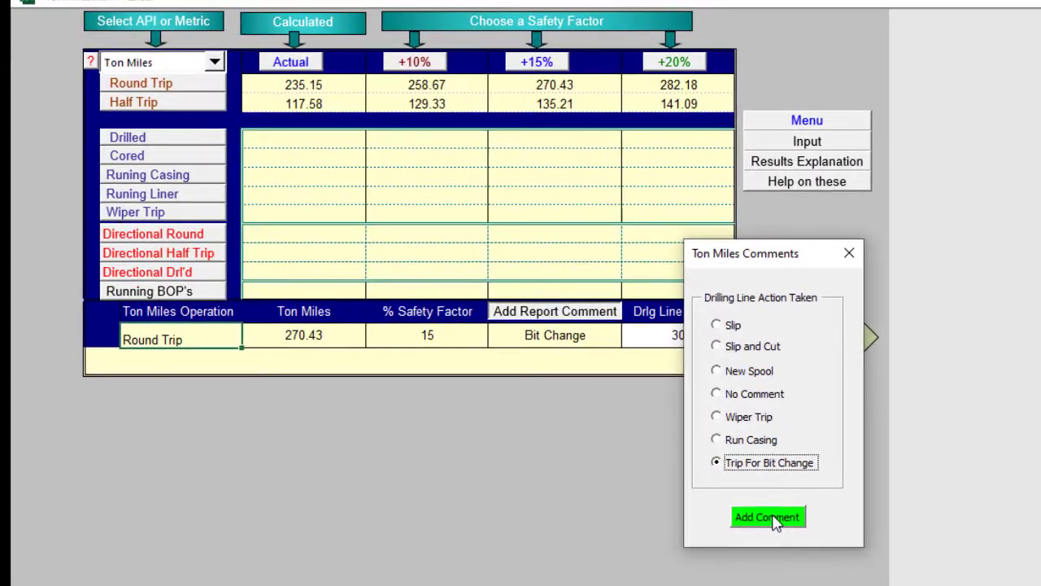
pyautogui.click(580, 390)
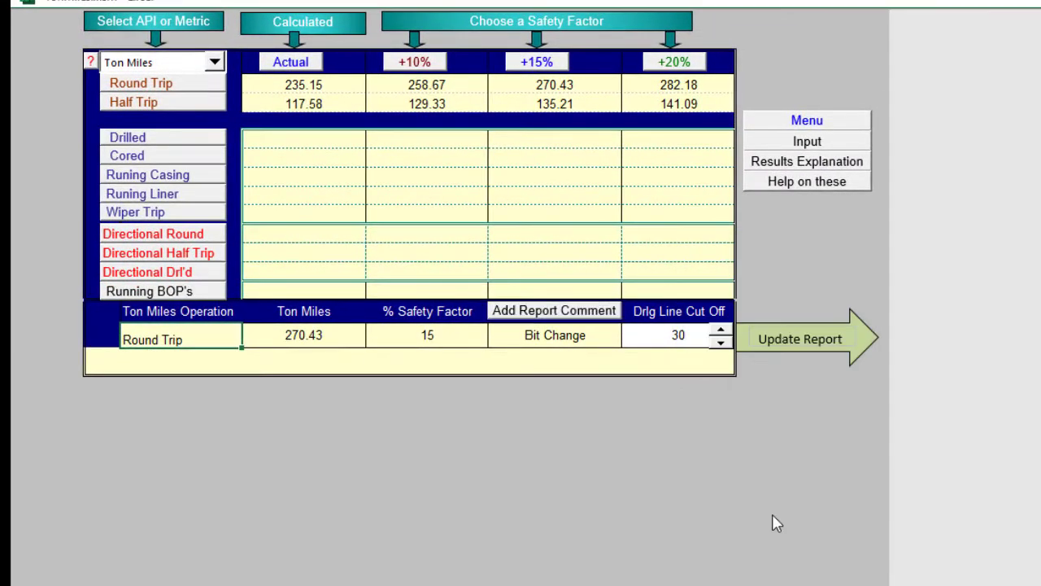
pyautogui.click(800, 333)
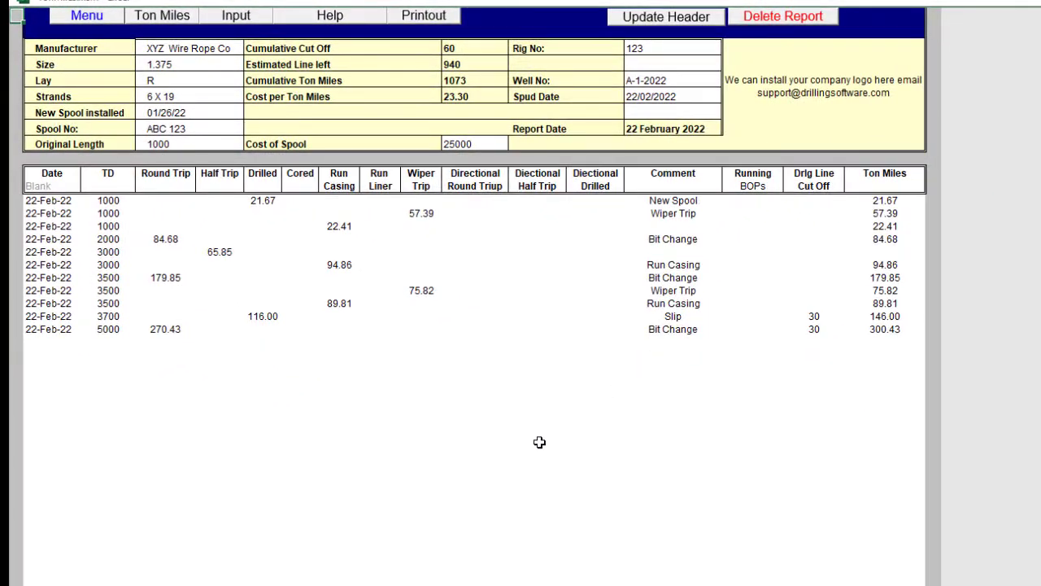
# Enter a 30 ft cored section in the input form, taking depth to 5030 ft
pyautogui.click(235, 17)
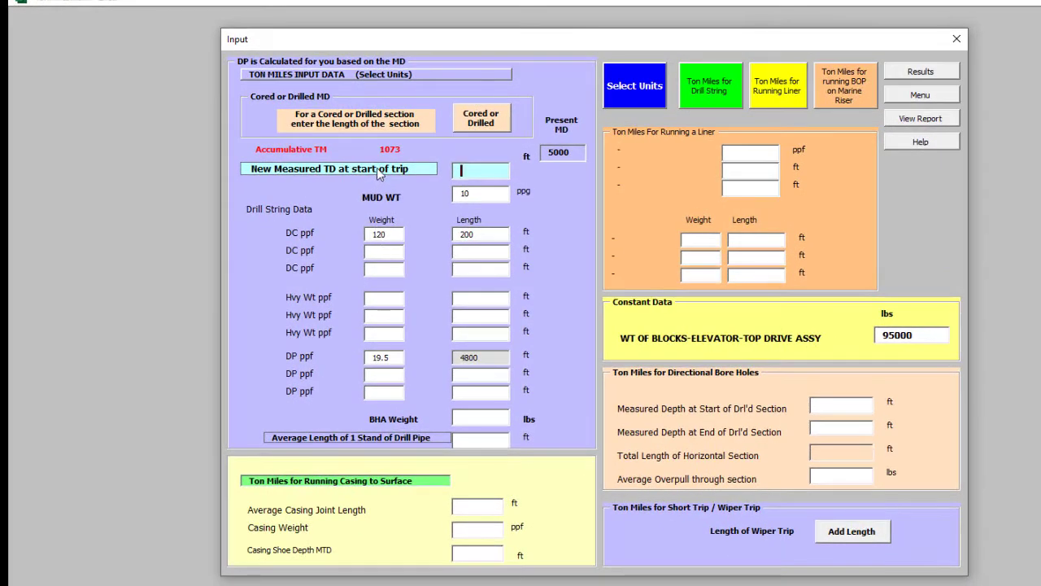
pyautogui.click(479, 118)
pyautogui.write('3')
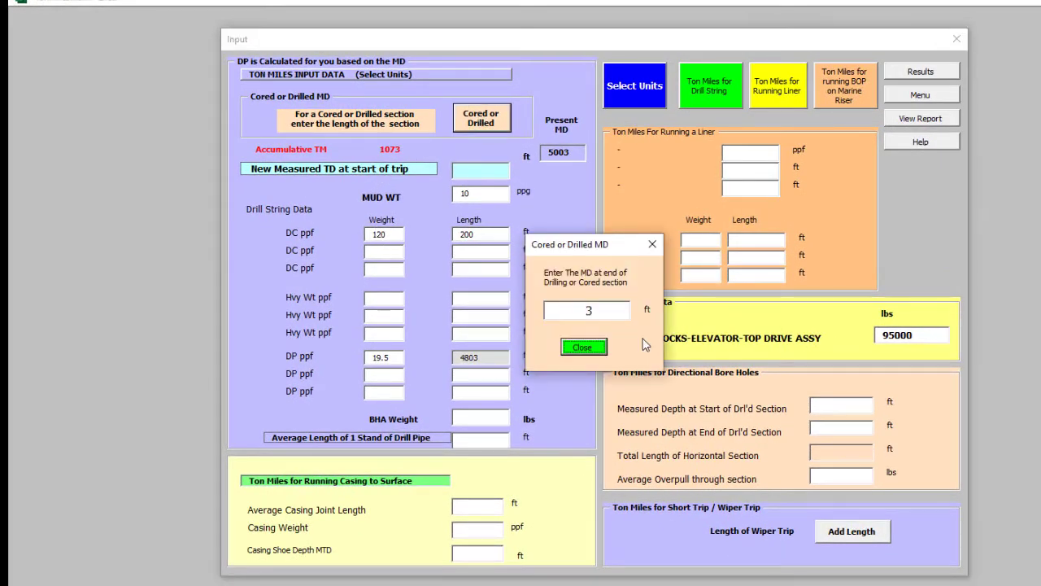
pyautogui.click(595, 309)
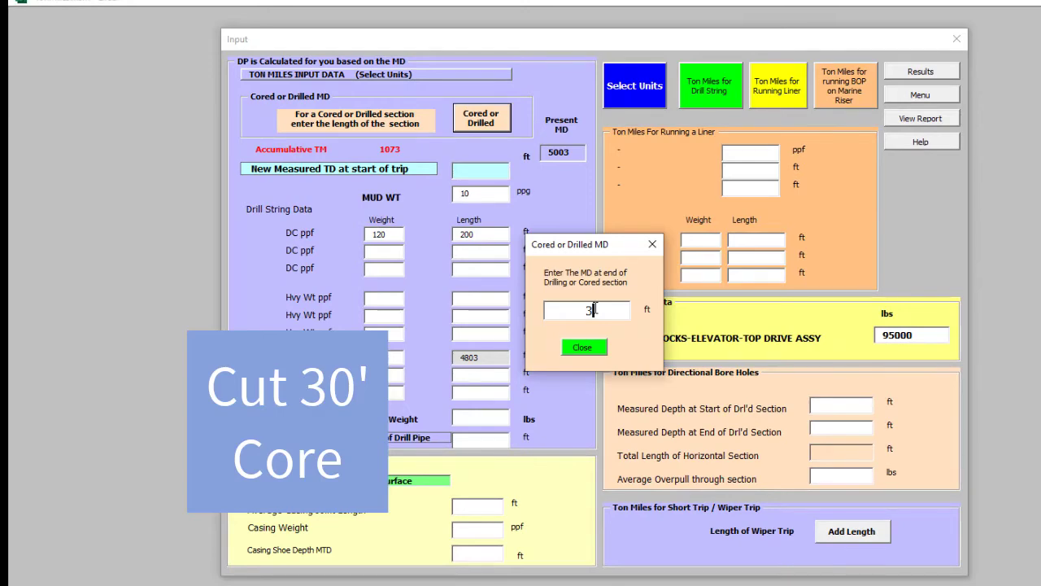
pyautogui.click(583, 348)
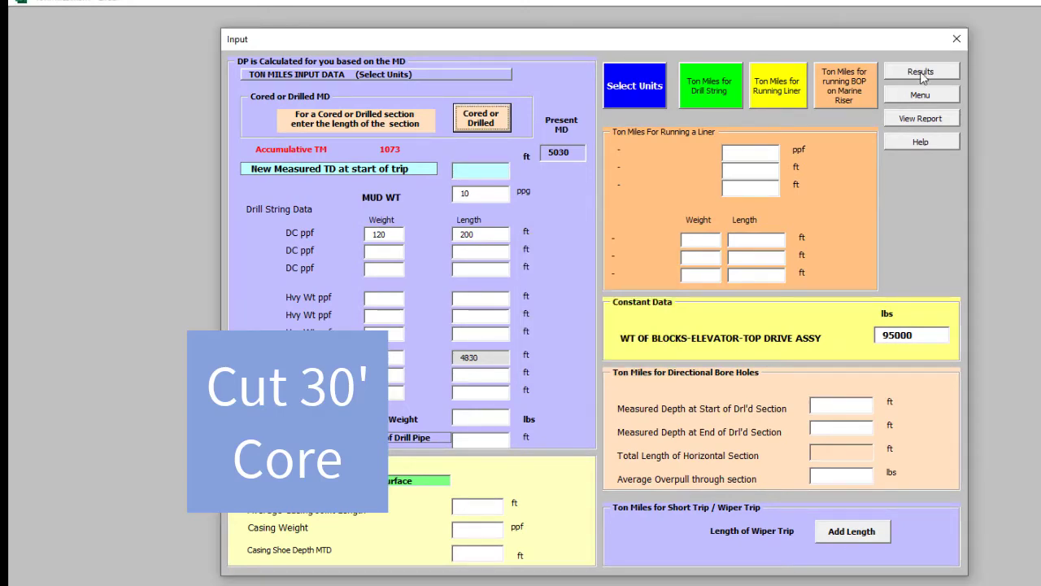
# Select Cored in the results (210.01 ton miles) and add it to the report
pyautogui.click(920, 72)
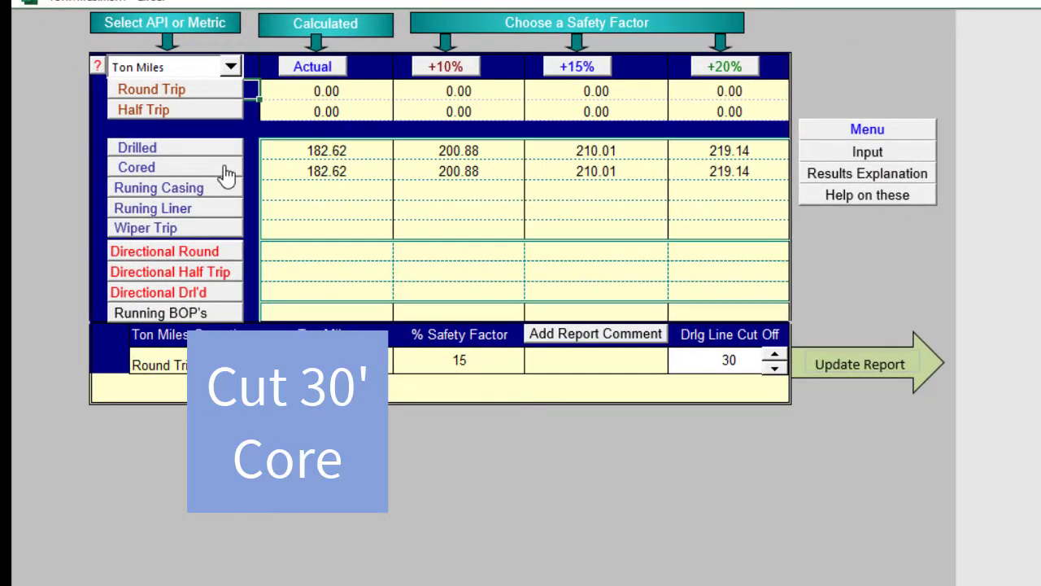
pyautogui.click(226, 173)
pyautogui.click(326, 68)
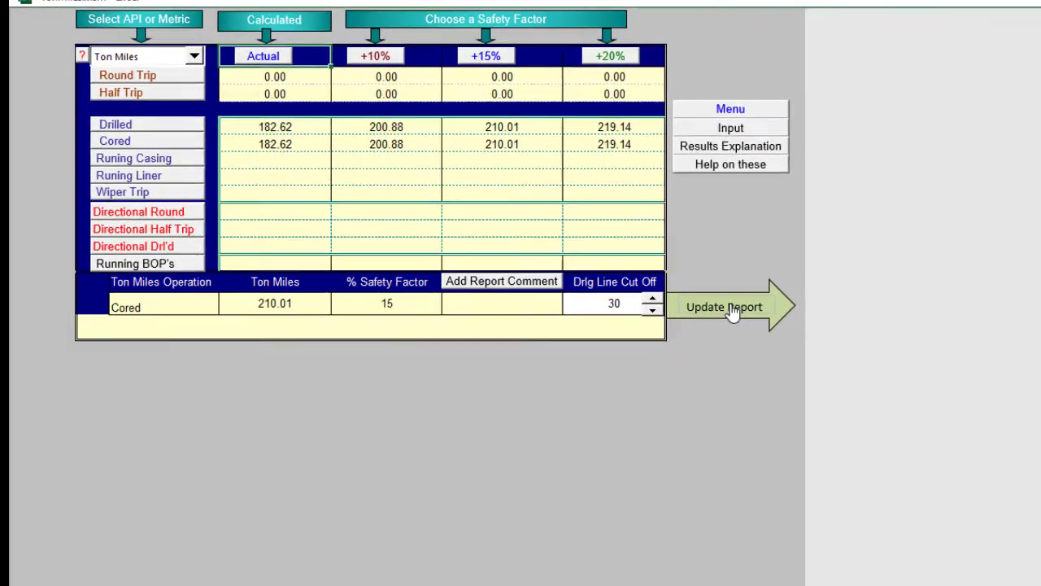
pyautogui.click(842, 366)
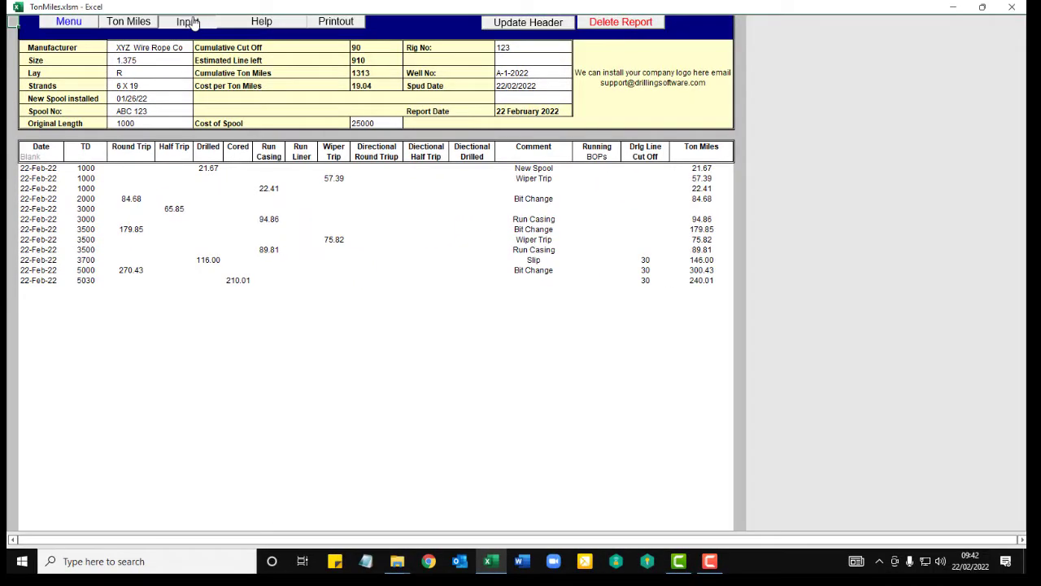
# At TD 7000, choose Round Trip with actual ton miles (351.11)
pyautogui.click(194, 24)
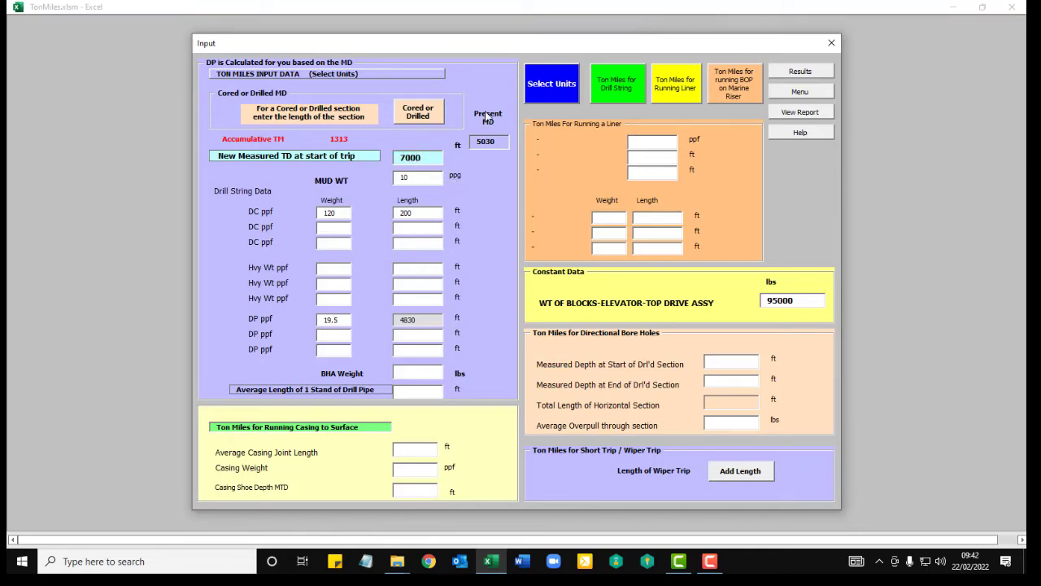
pyautogui.click(801, 74)
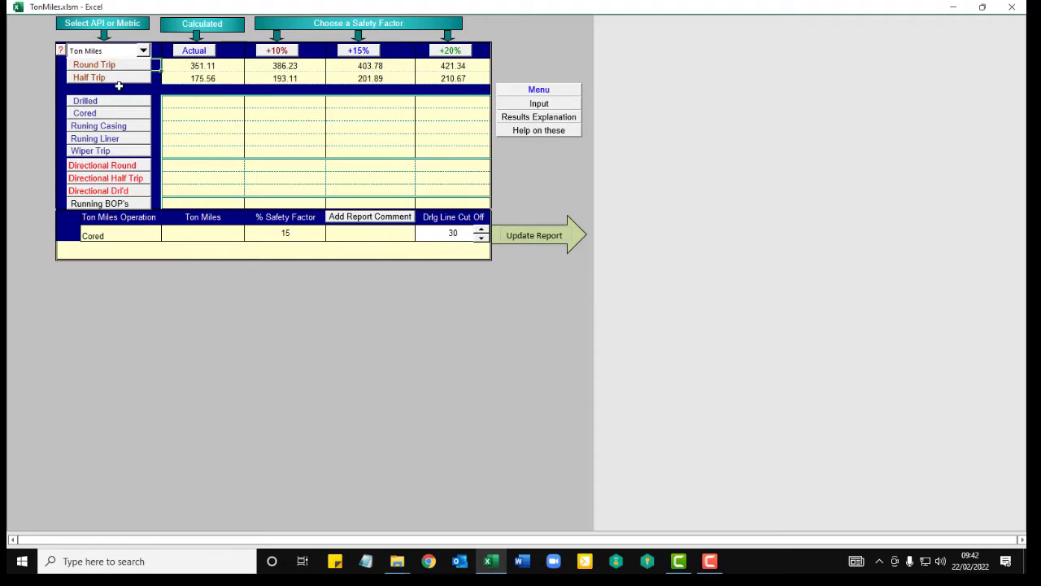
pyautogui.click(121, 65)
pyautogui.click(193, 53)
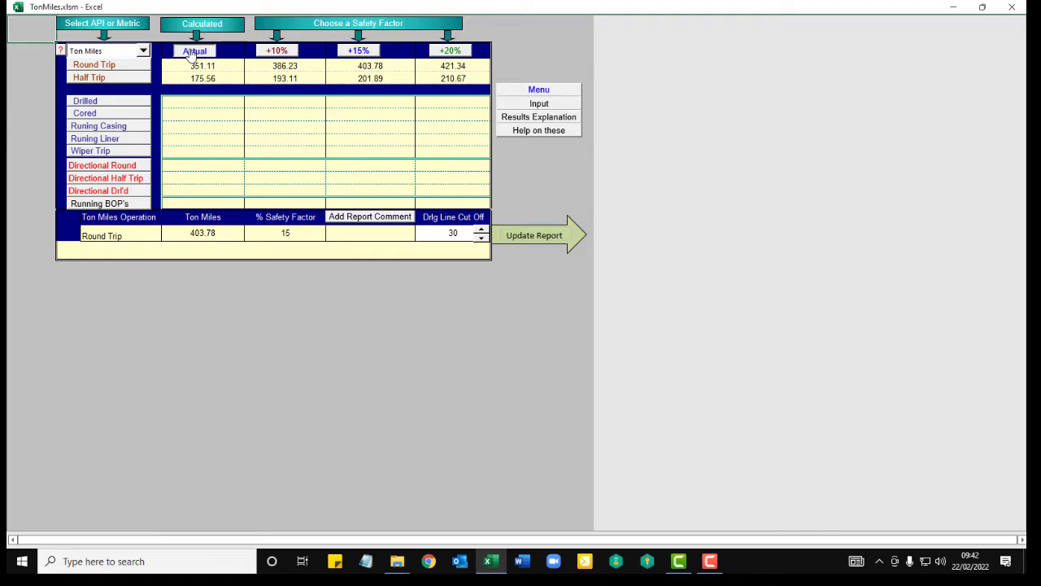
# Add the Trip For Bit Change comment and update the report with the round trip
pyautogui.click(390, 227)
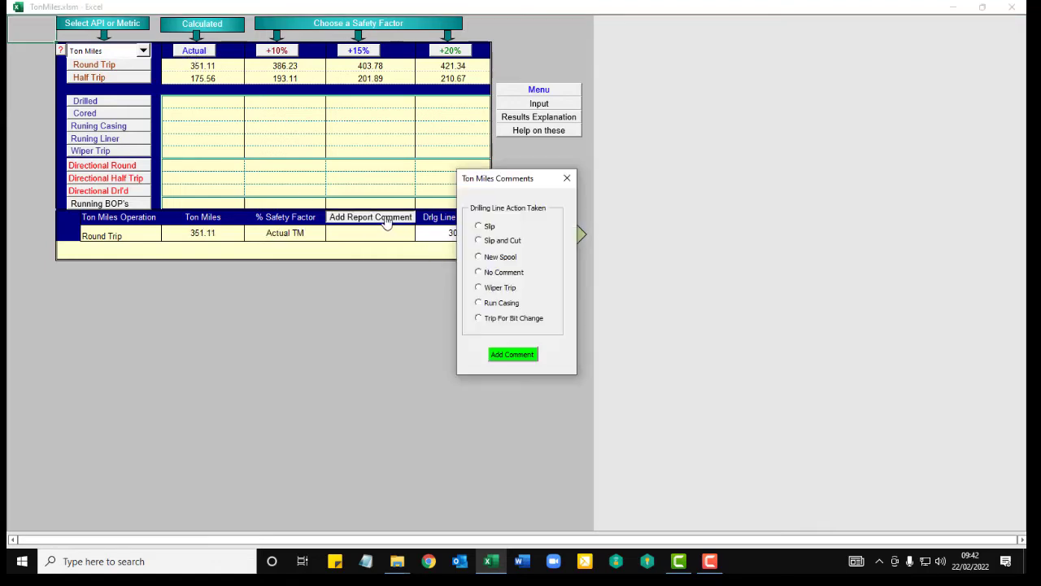
pyautogui.click(479, 318)
pyautogui.click(516, 356)
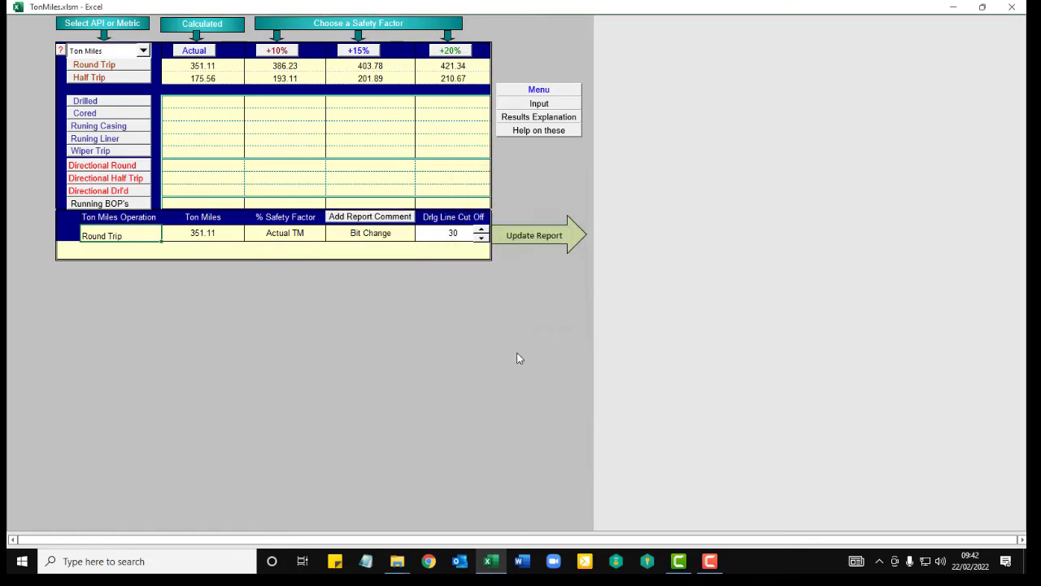
pyautogui.click(537, 232)
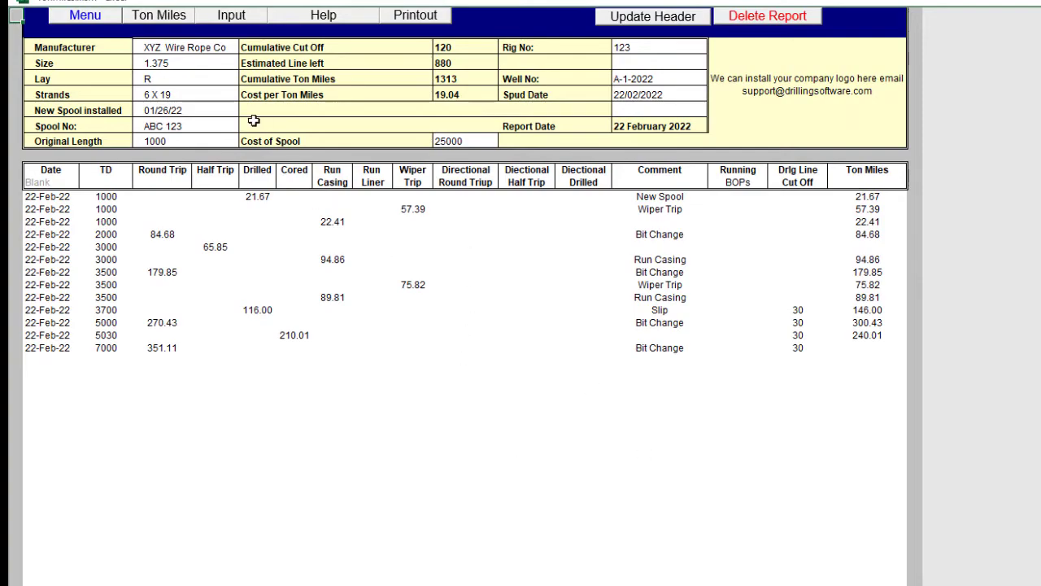
# Enter a 500 ft wiper trip length in the input form
pyautogui.click(231, 15)
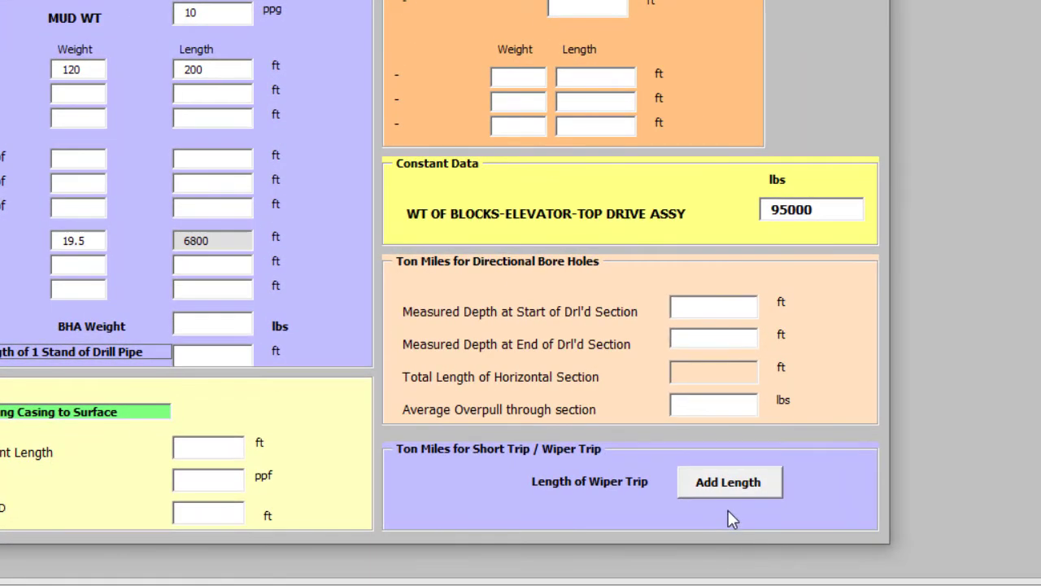
pyautogui.click(796, 508)
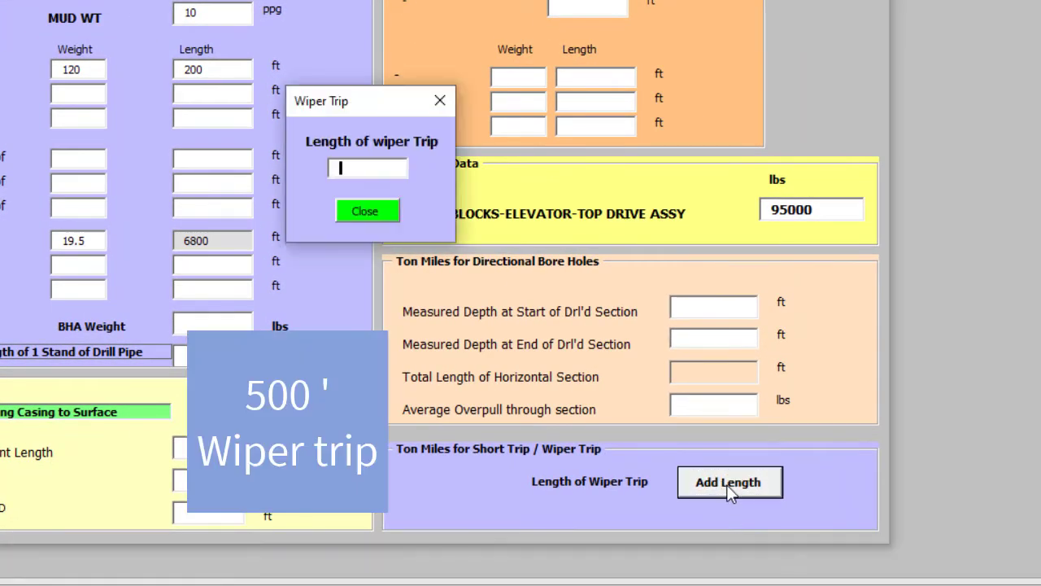
pyautogui.write('500')
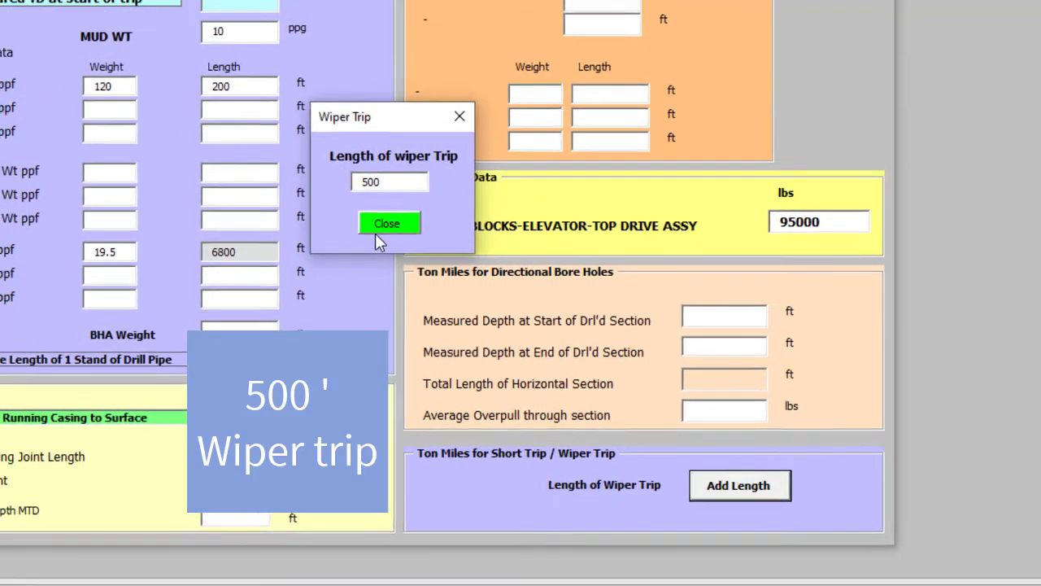
pyautogui.click(364, 211)
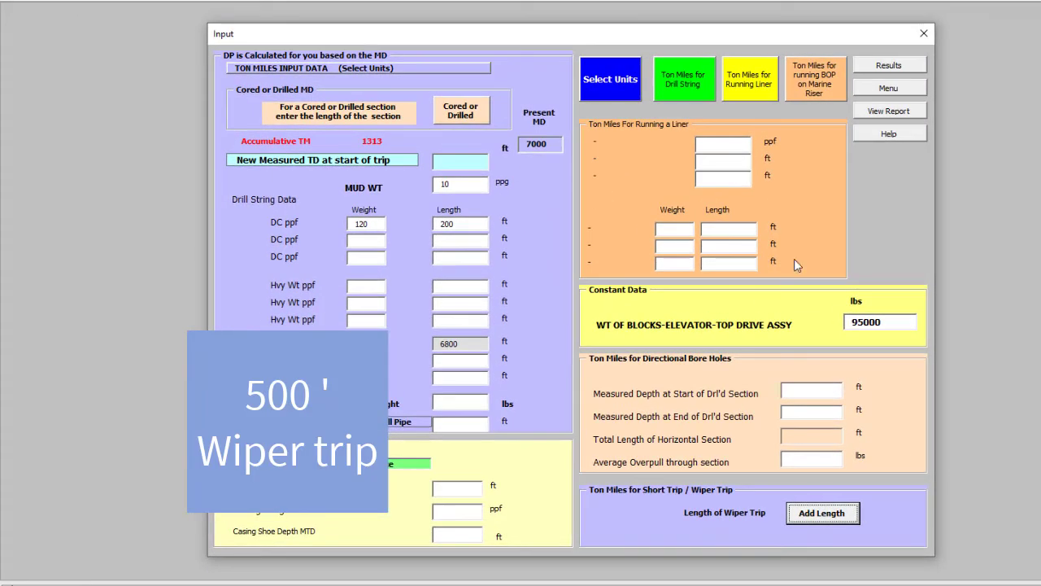
# Select Wiper Trip (101.63 ton miles), add the Wiper Trip comment, and update the report
pyautogui.click(884, 35)
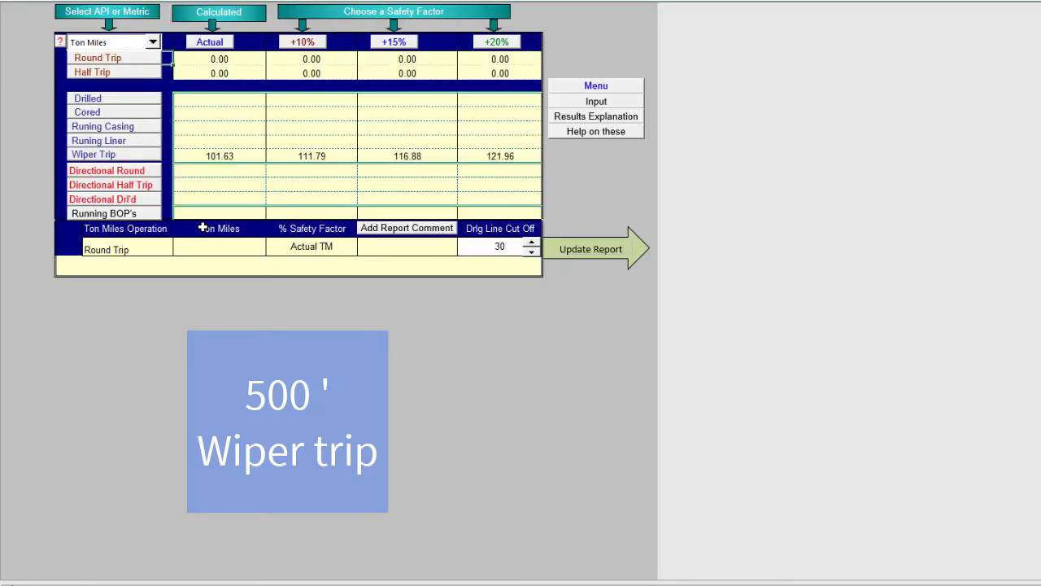
pyautogui.click(131, 146)
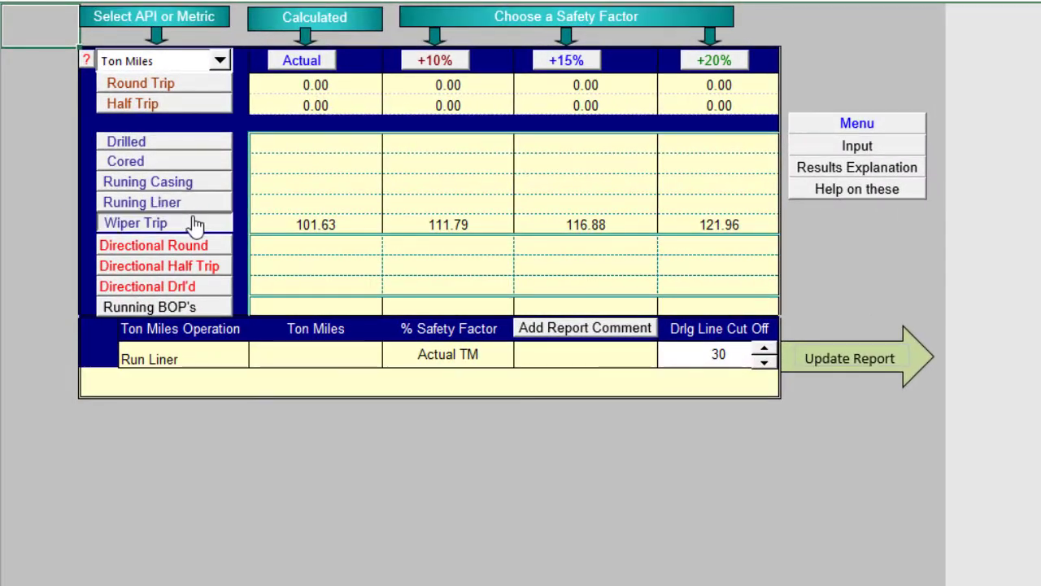
pyautogui.click(195, 224)
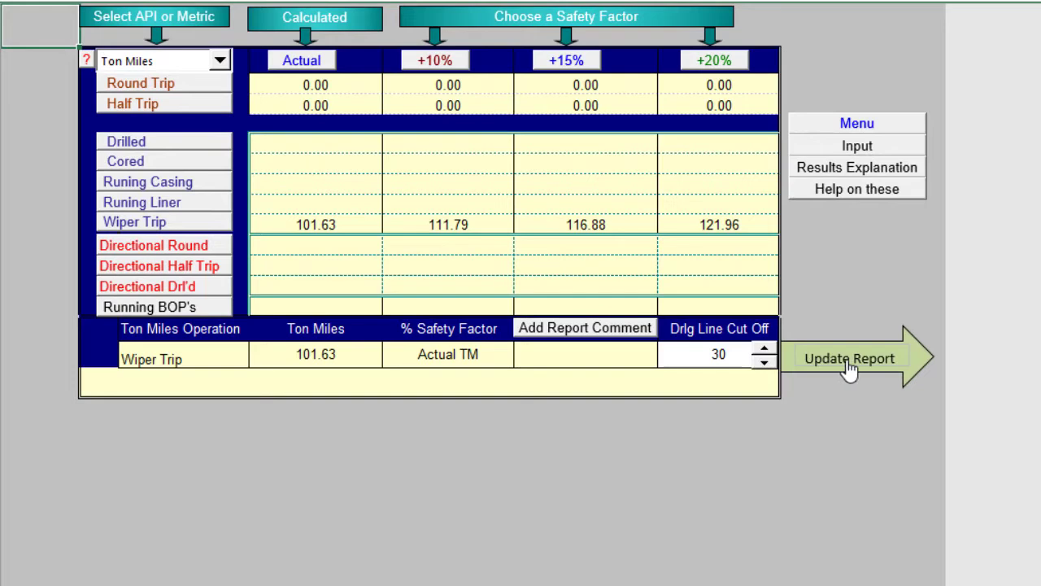
pyautogui.click(633, 332)
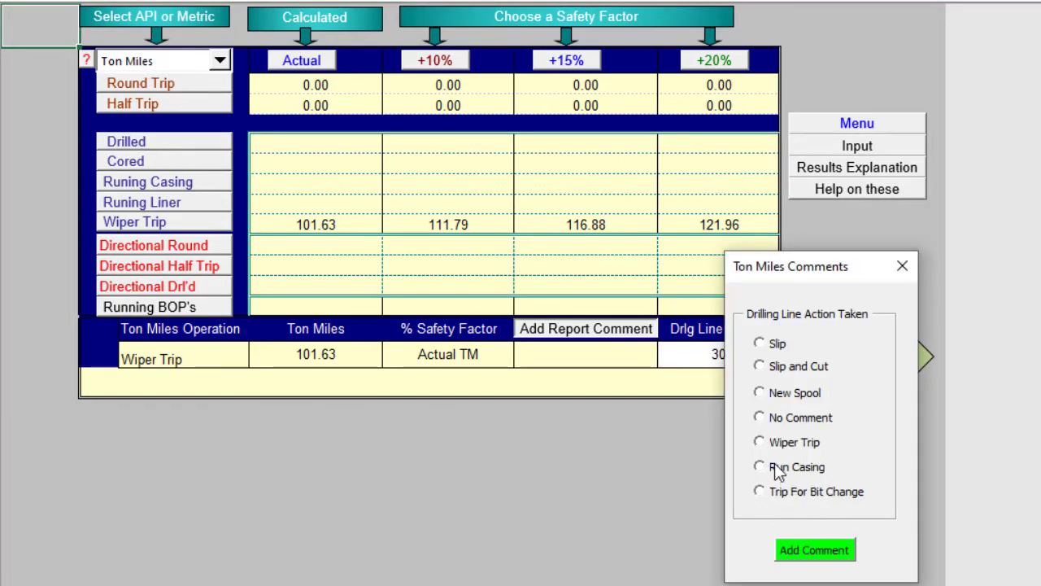
pyautogui.click(765, 444)
pyautogui.click(814, 552)
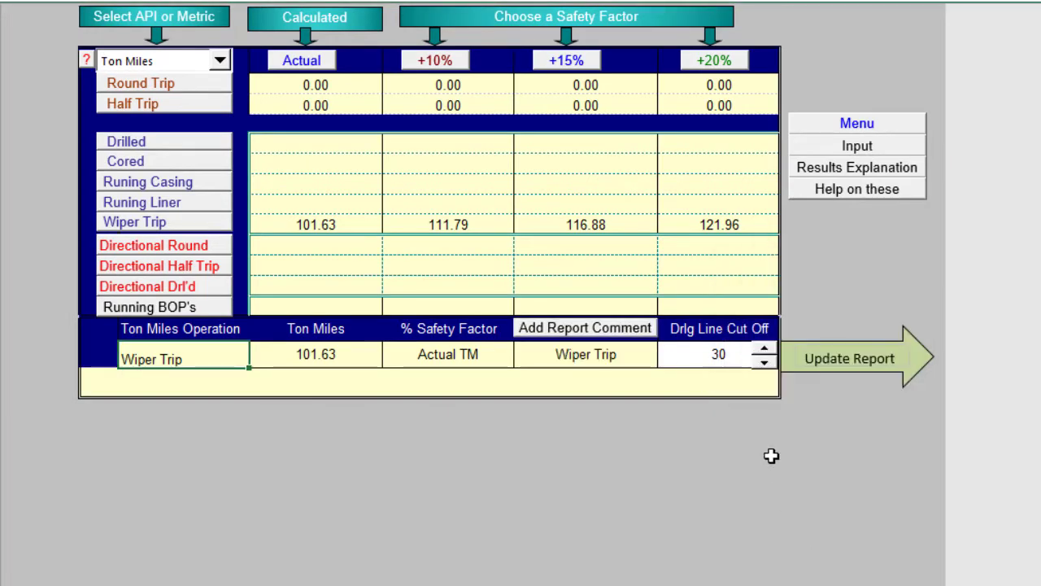
pyautogui.click(846, 350)
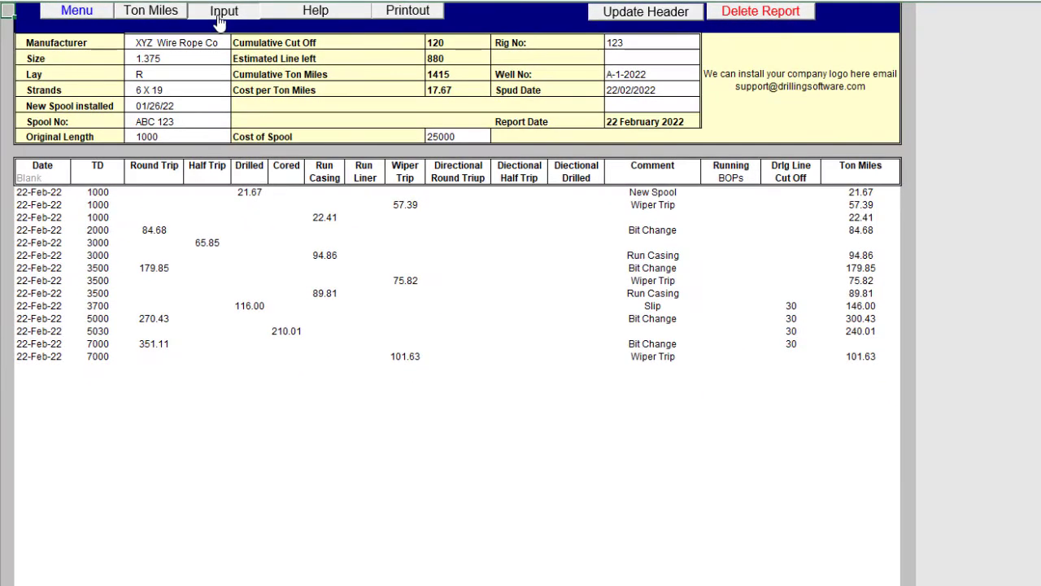
# Enter an average casing joint length of 40 in the input form
pyautogui.click(222, 13)
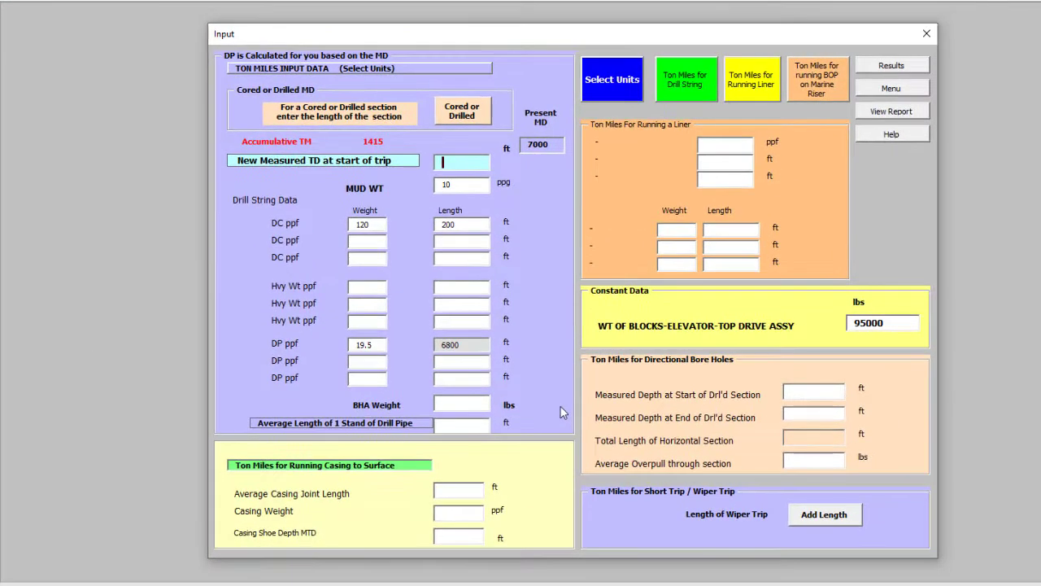
pyautogui.click(446, 490)
pyautogui.write('40')
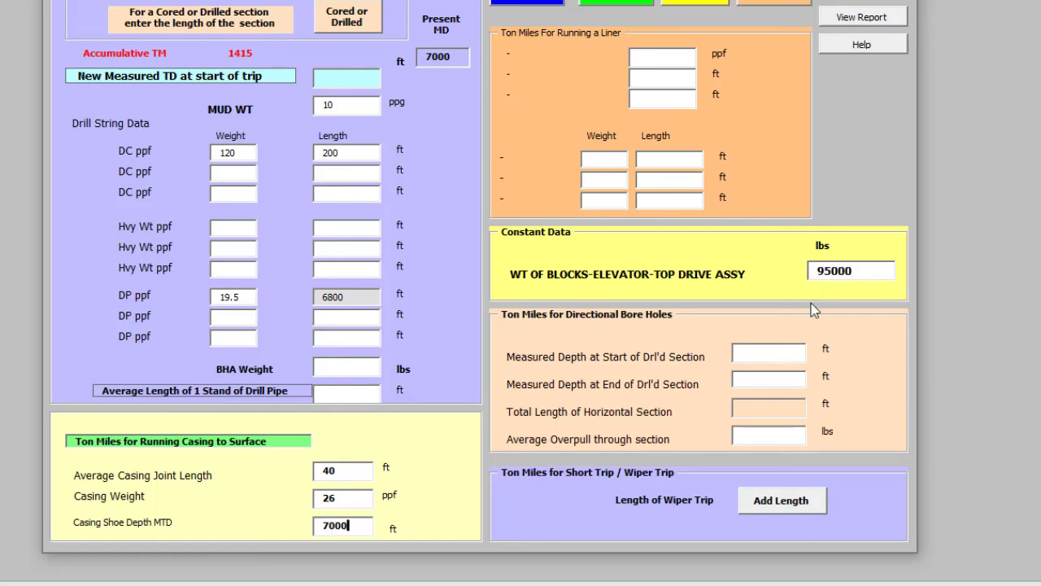
# Comment Run Casing, choose running casing (177.34 ton miles), and add it to the report
pyautogui.click(856, 19)
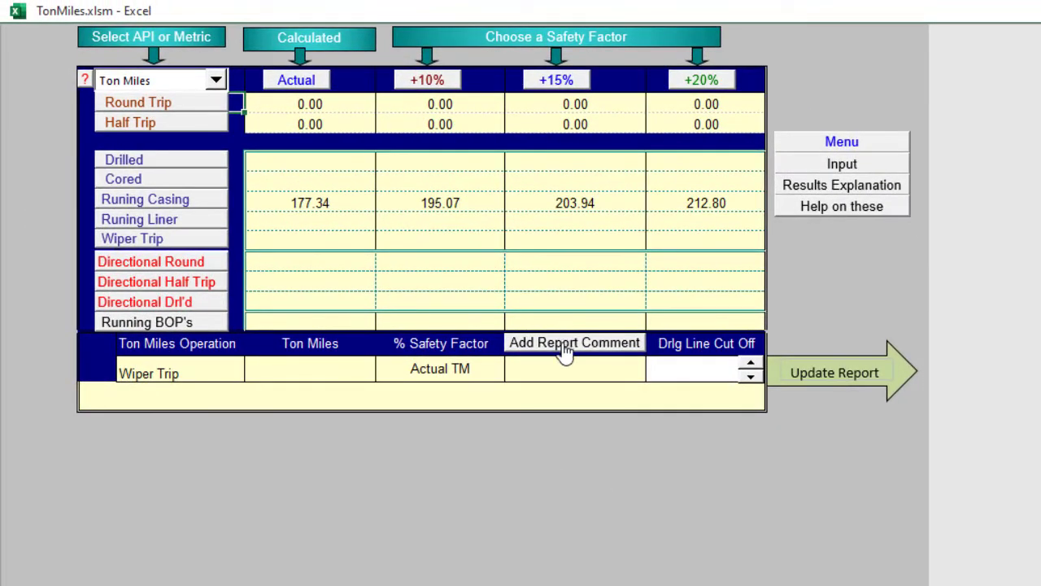
pyautogui.click(564, 346)
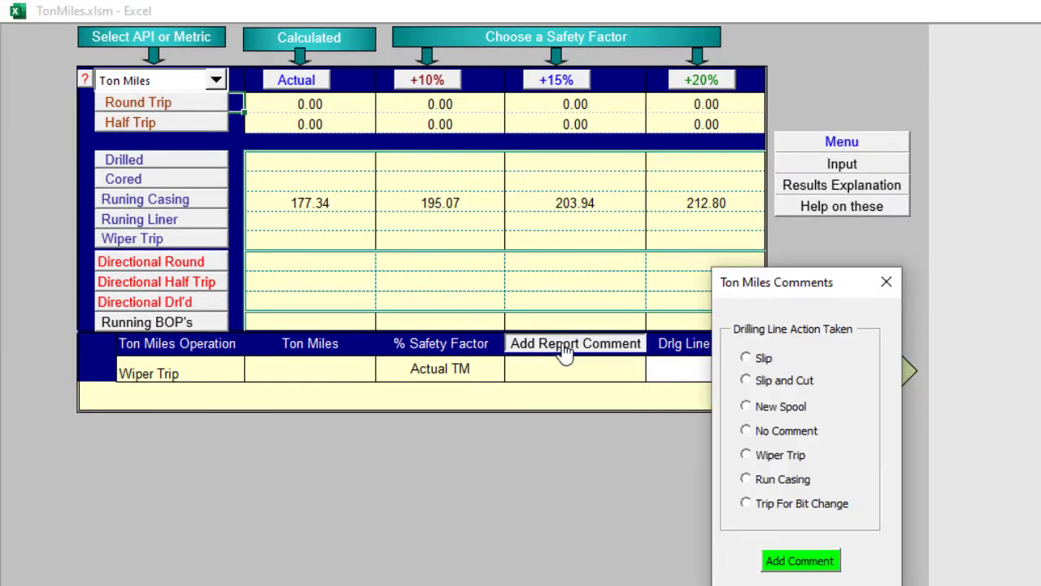
pyautogui.click(760, 479)
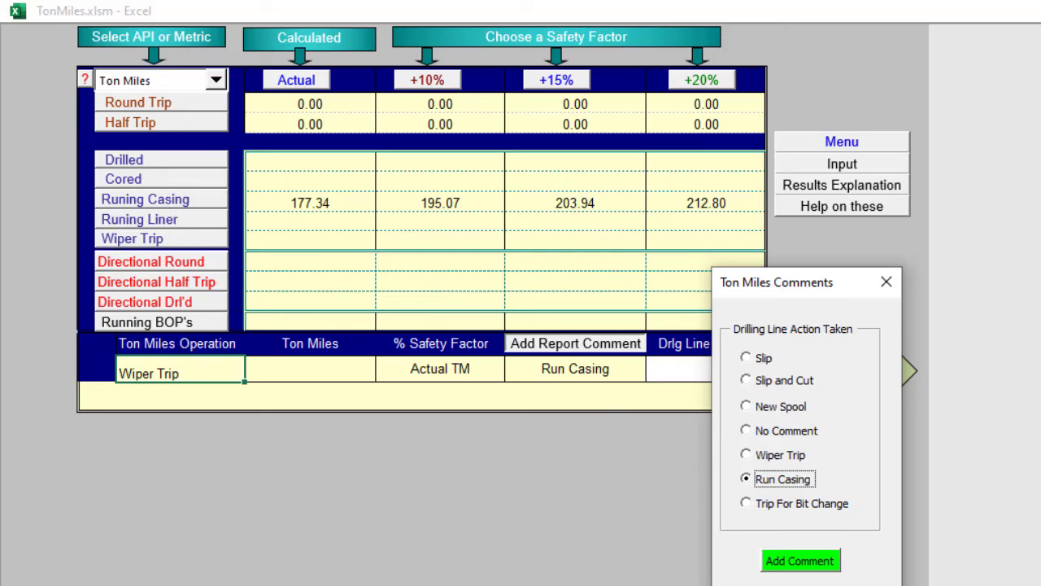
pyautogui.click(799, 562)
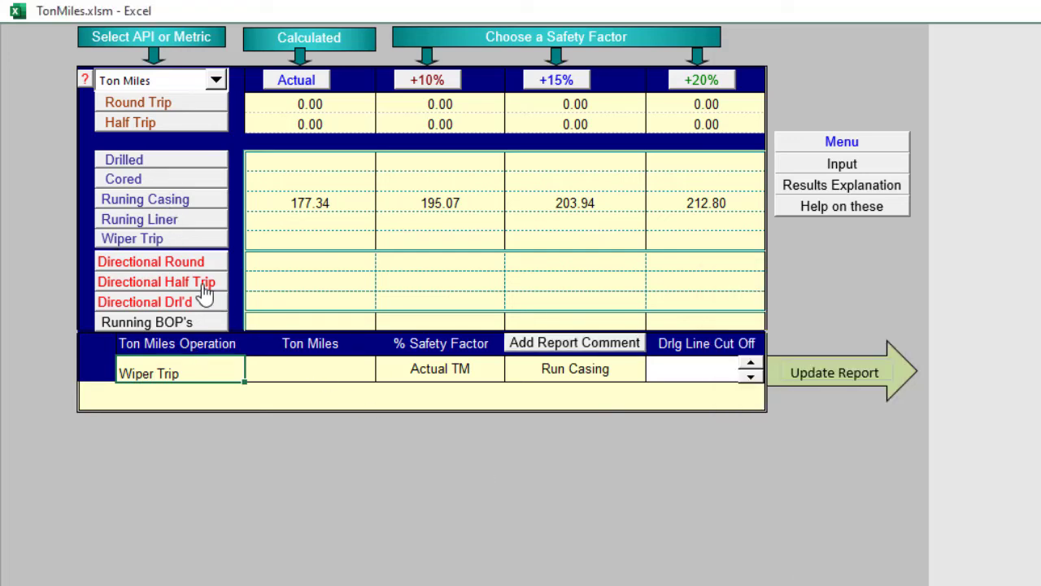
pyautogui.click(174, 201)
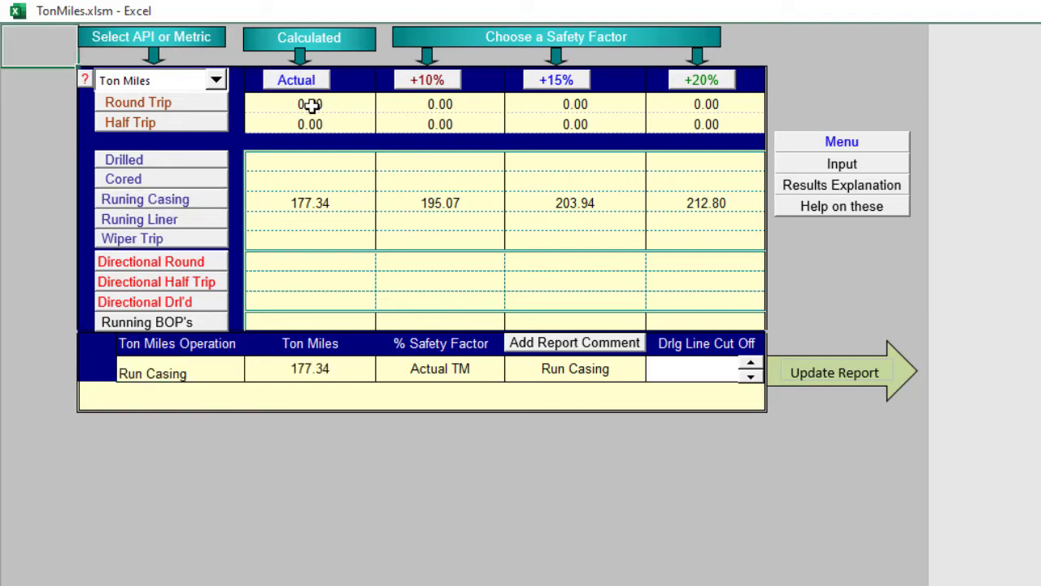
pyautogui.click(823, 381)
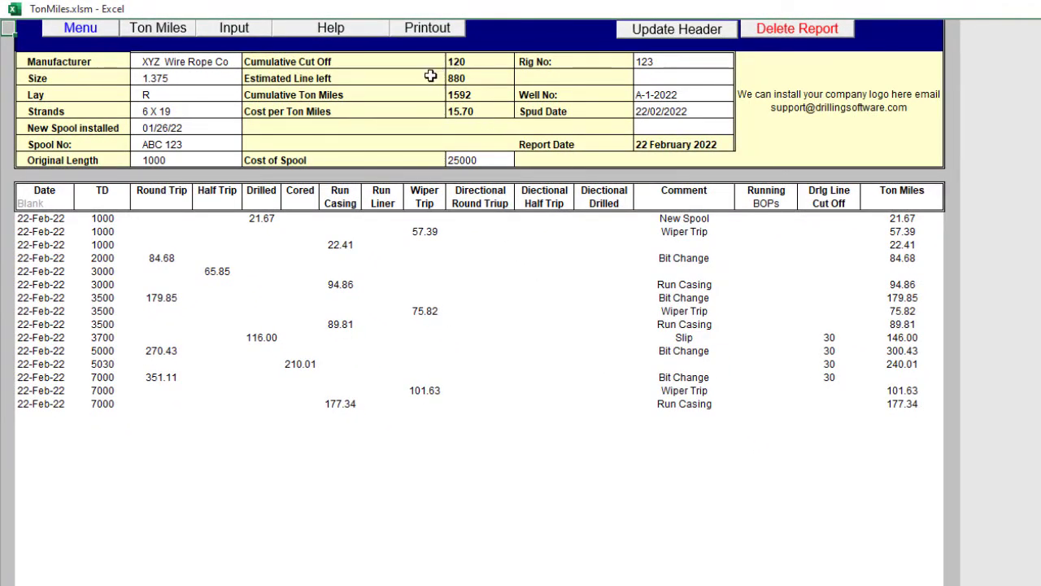
# Enter a 500 ft drilled section, bringing measured depth to 7500 ft
pyautogui.click(229, 33)
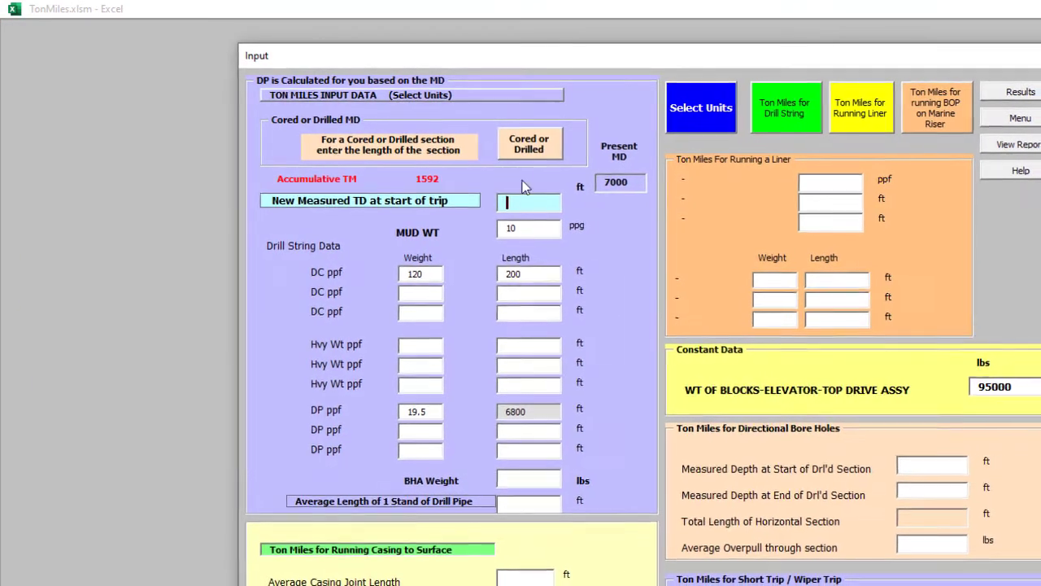
pyautogui.click(512, 147)
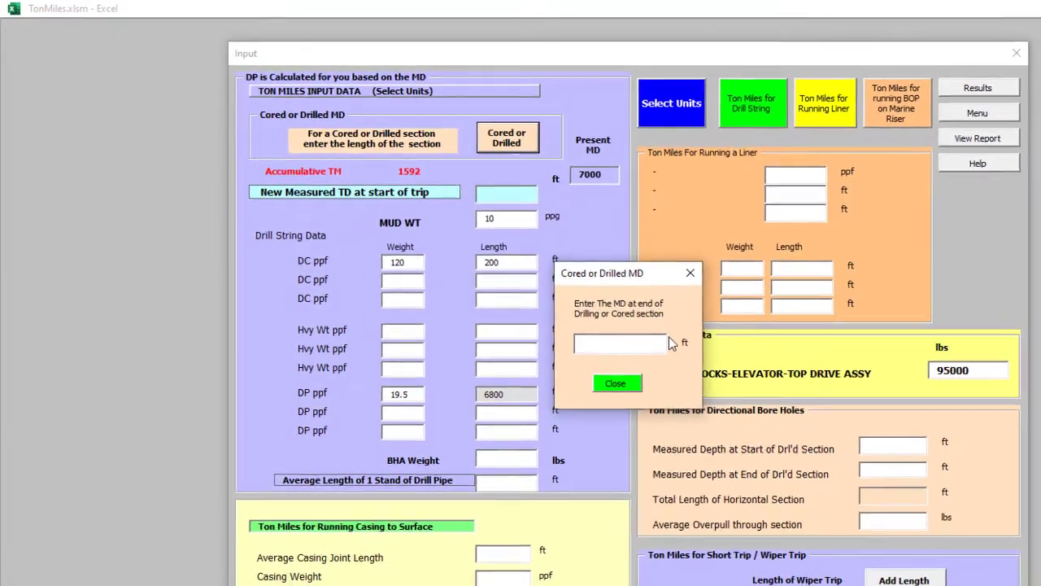
pyautogui.write('500')
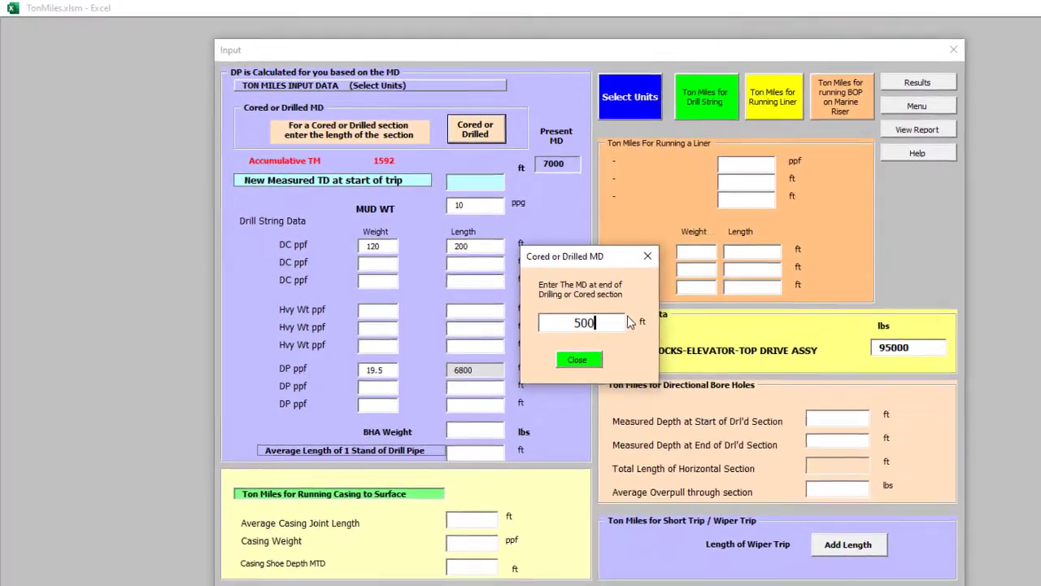
pyautogui.click(570, 355)
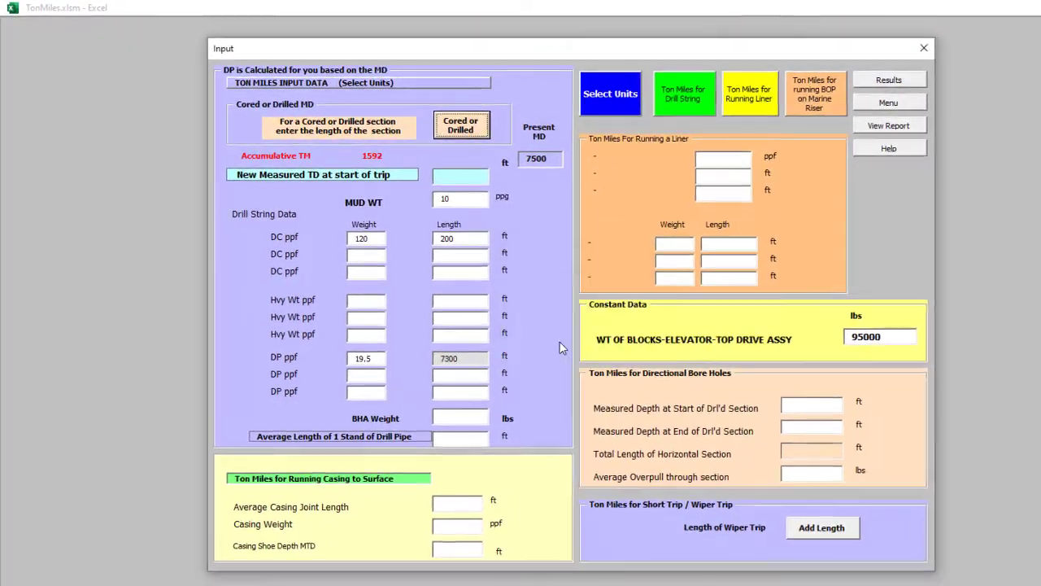
# Log it as Drilled (341.79 ton miles) with Slip & Cut comment and 60 ft cut-off
pyautogui.click(887, 79)
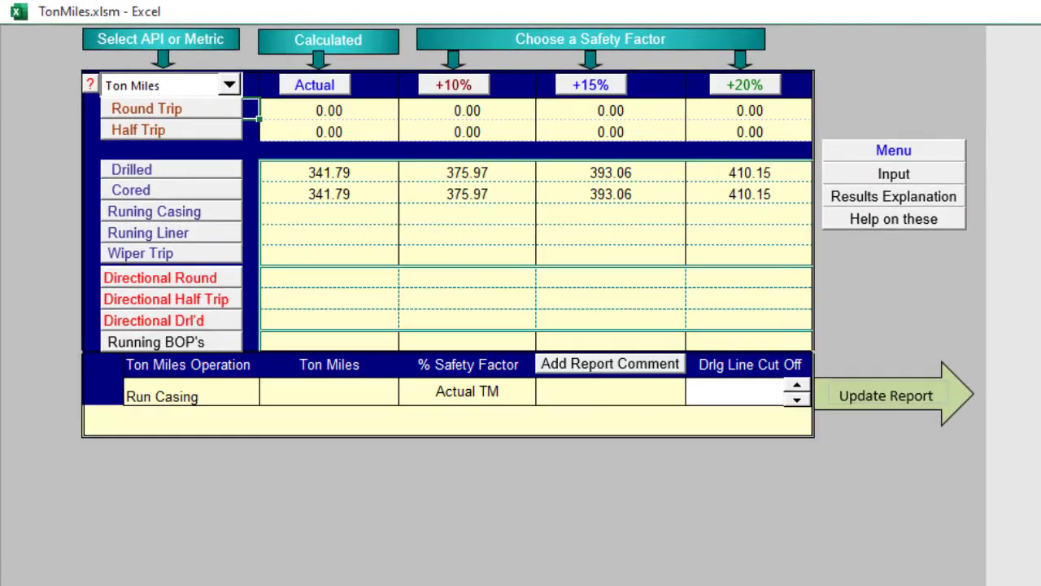
pyautogui.click(604, 370)
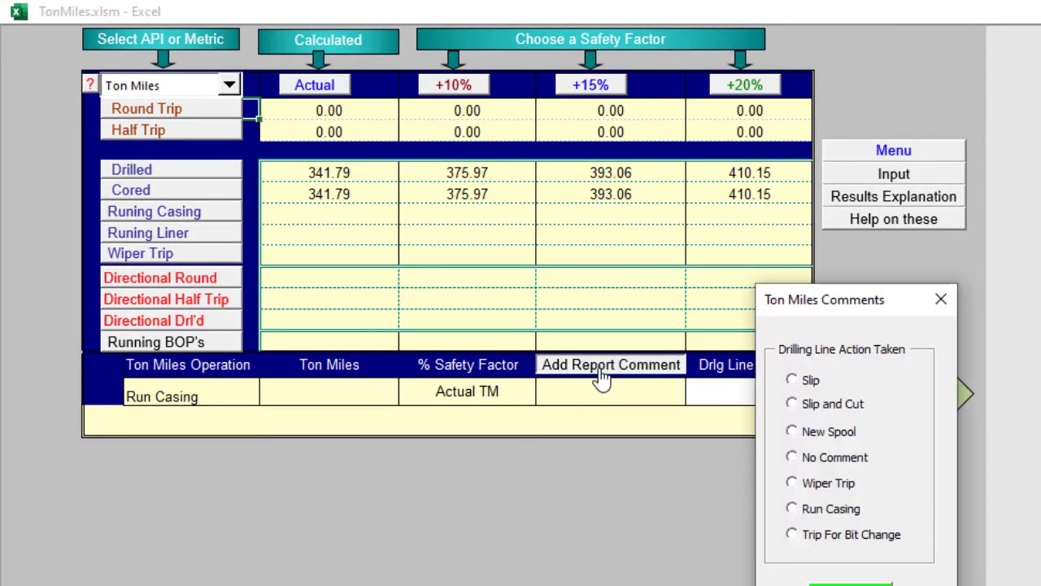
pyautogui.click(793, 404)
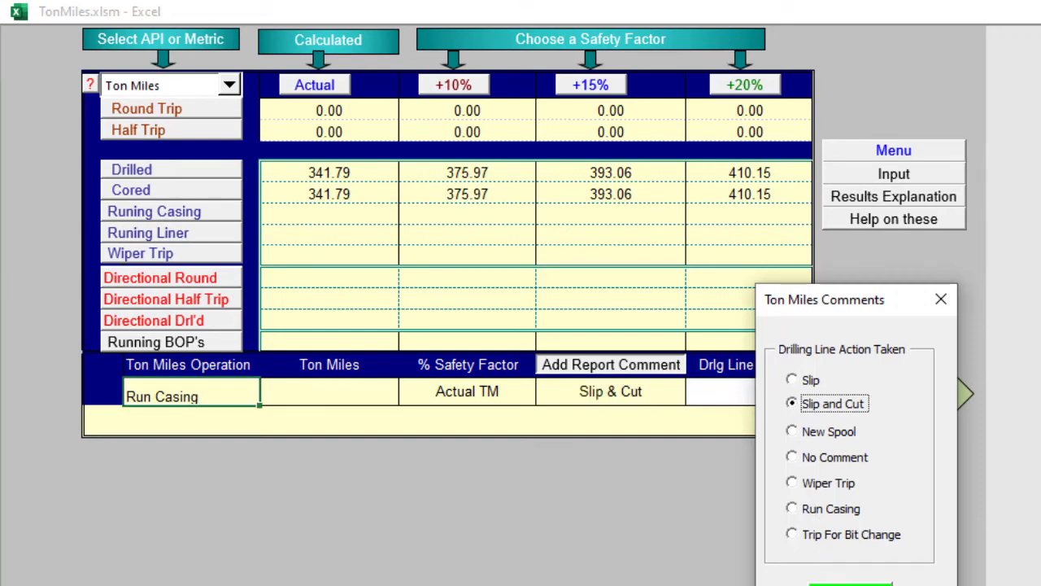
pyautogui.click(842, 583)
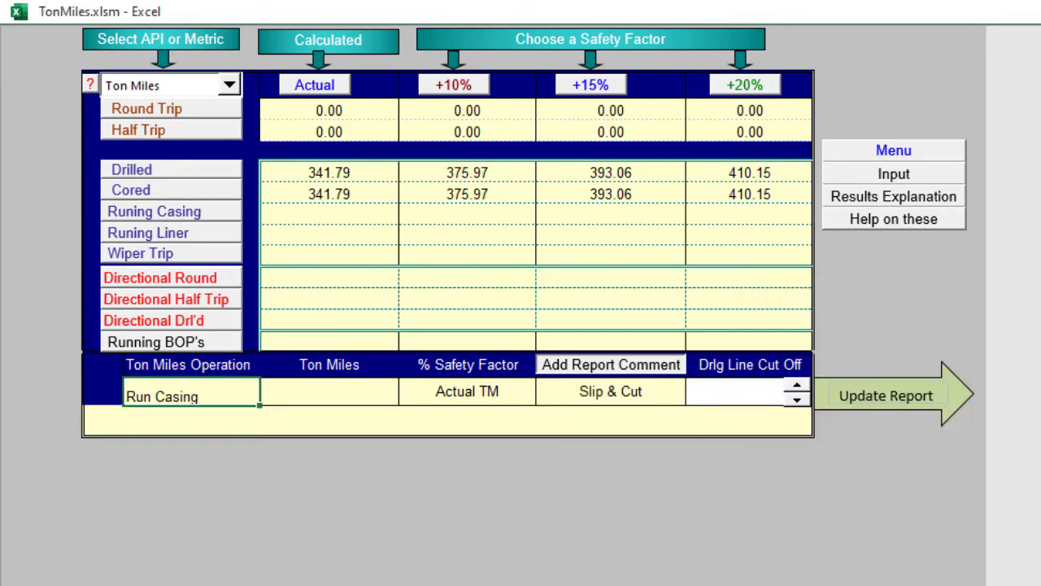
pyautogui.click(200, 172)
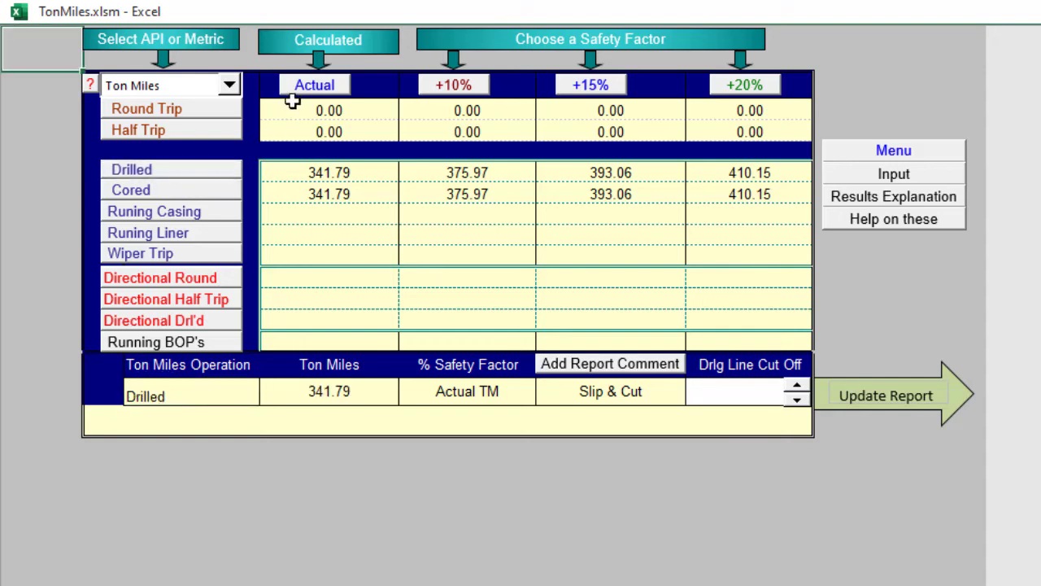
pyautogui.click(710, 390)
pyautogui.write('60')
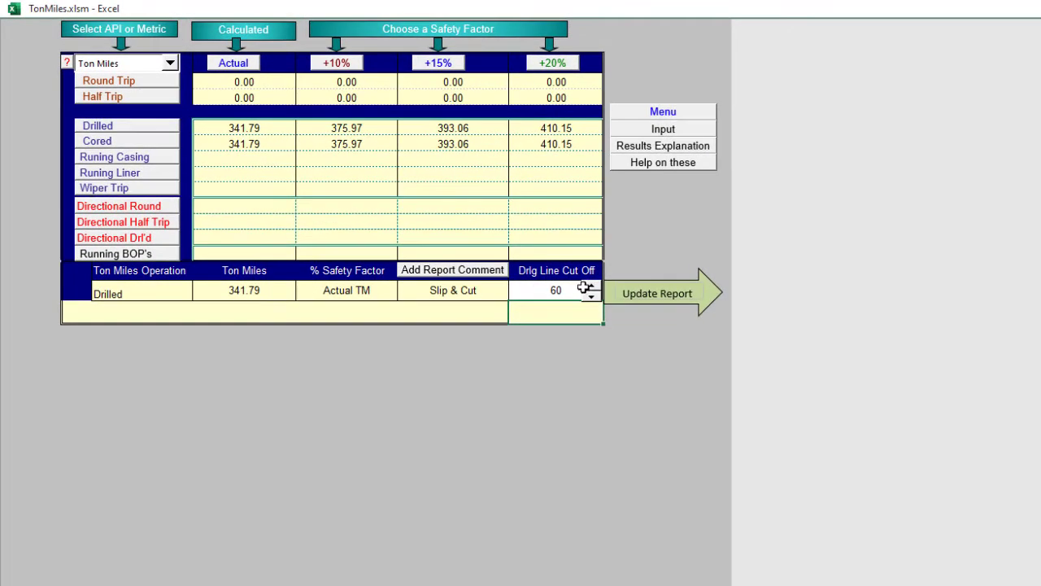
pyautogui.click(768, 340)
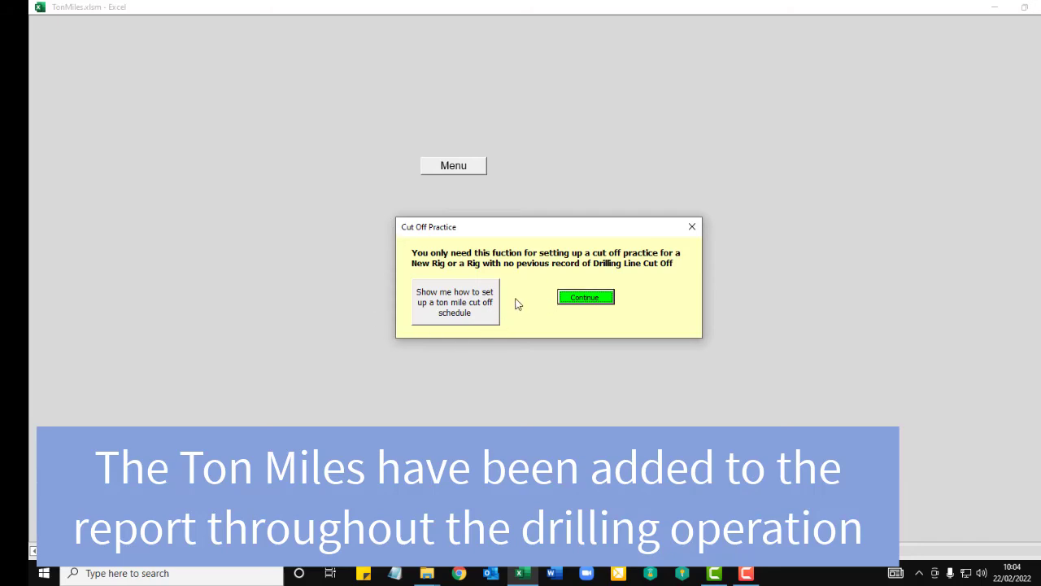
pyautogui.click(584, 297)
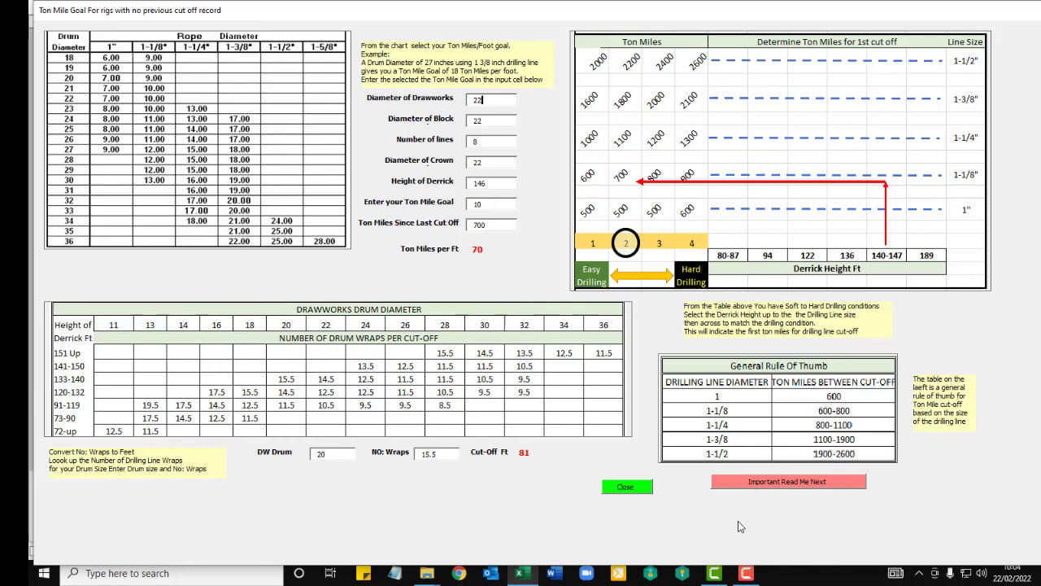
pyautogui.click(624, 486)
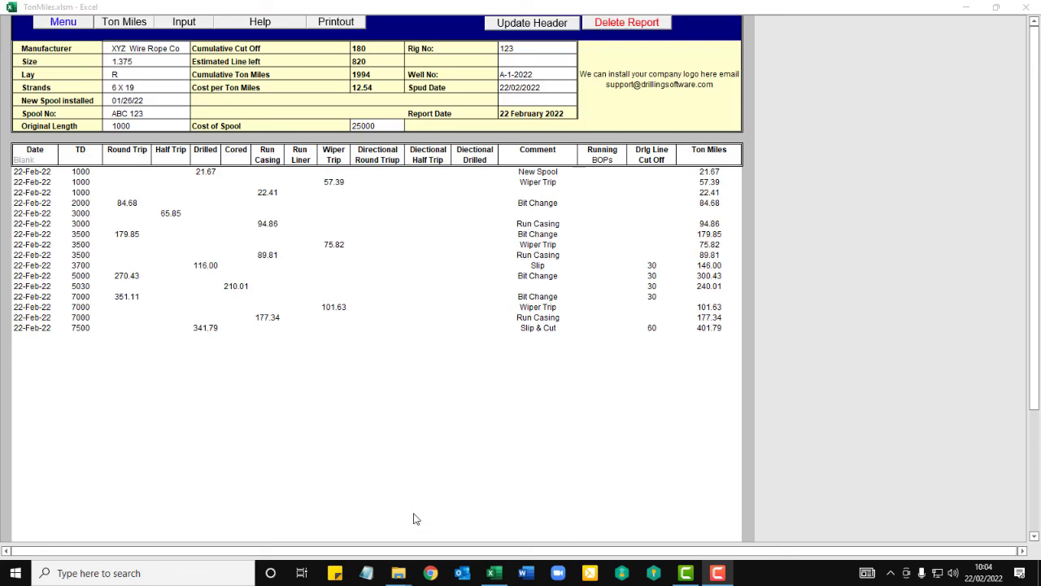
# Go to Cut off Practice from the main menu and continue to the Ton Mile Goal charts
pyautogui.click(73, 22)
pyautogui.click(71, 24)
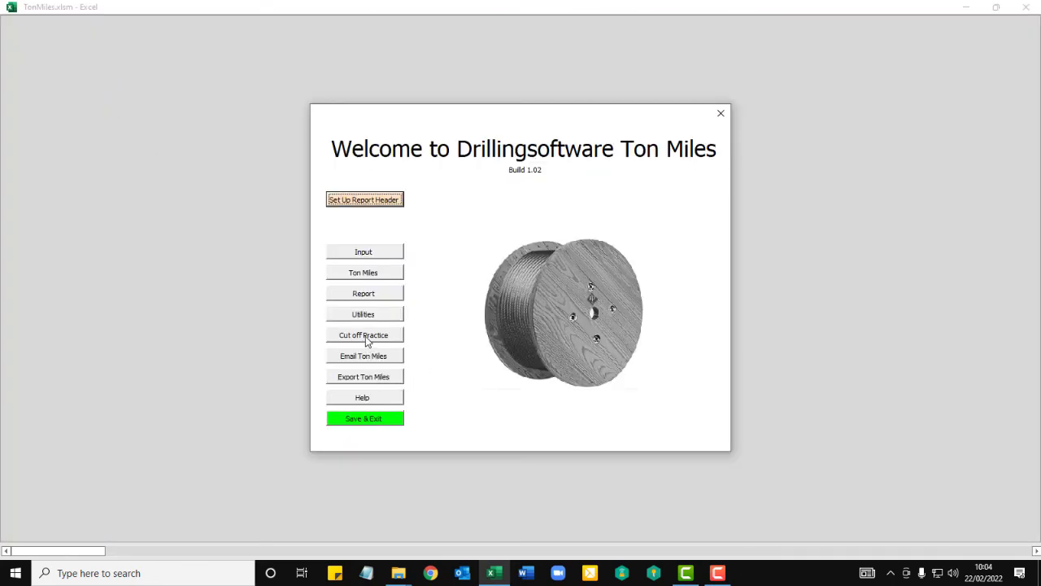
pyautogui.click(382, 337)
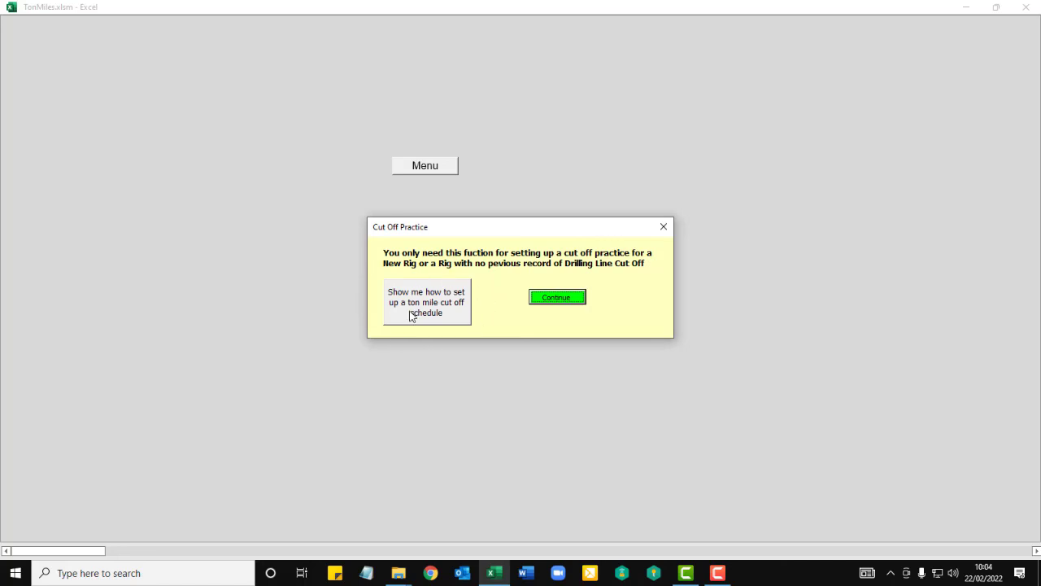
pyautogui.click(527, 297)
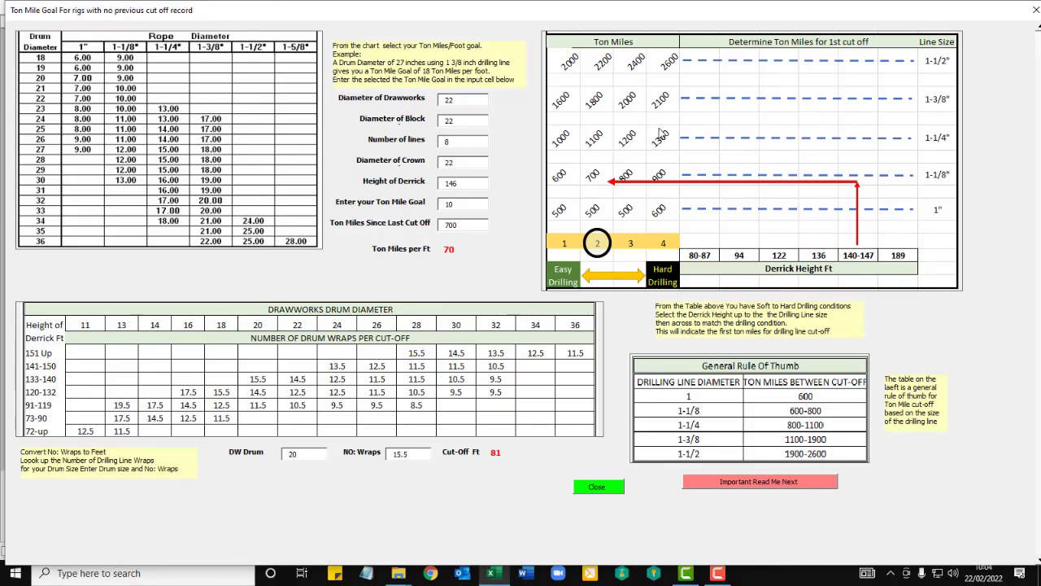